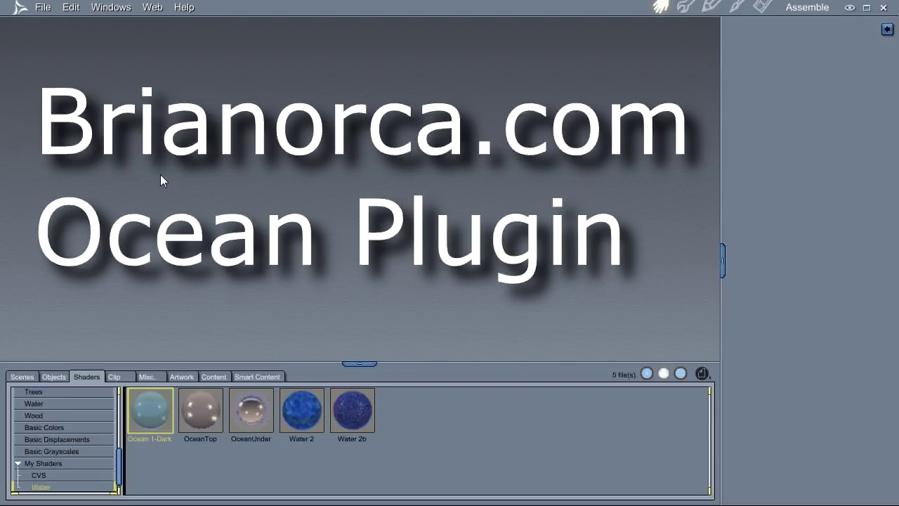
- Create a new scene from the Sky > Carribean Sky preset in the Scene Wizard
{"action": "left_click", "coordinate": [43, 10]}
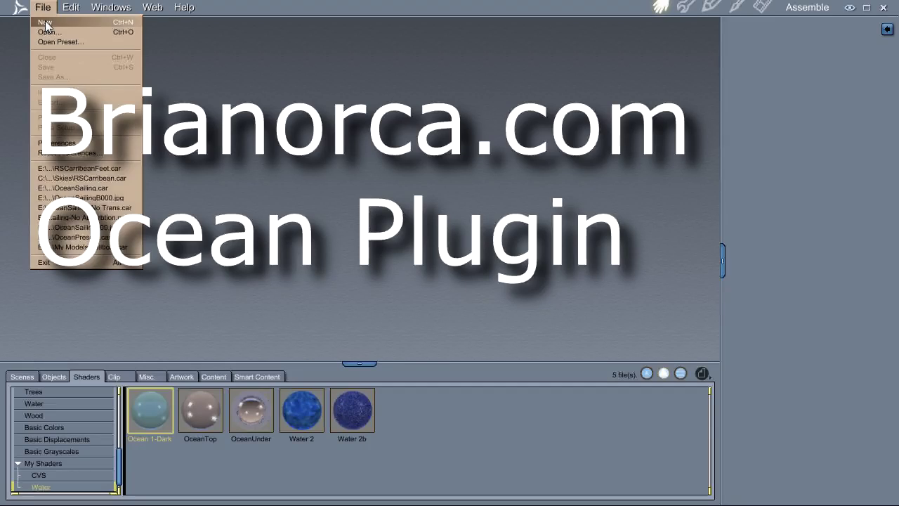
{"action": "left_click", "coordinate": [45, 23]}
{"action": "left_click", "coordinate": [270, 322]}
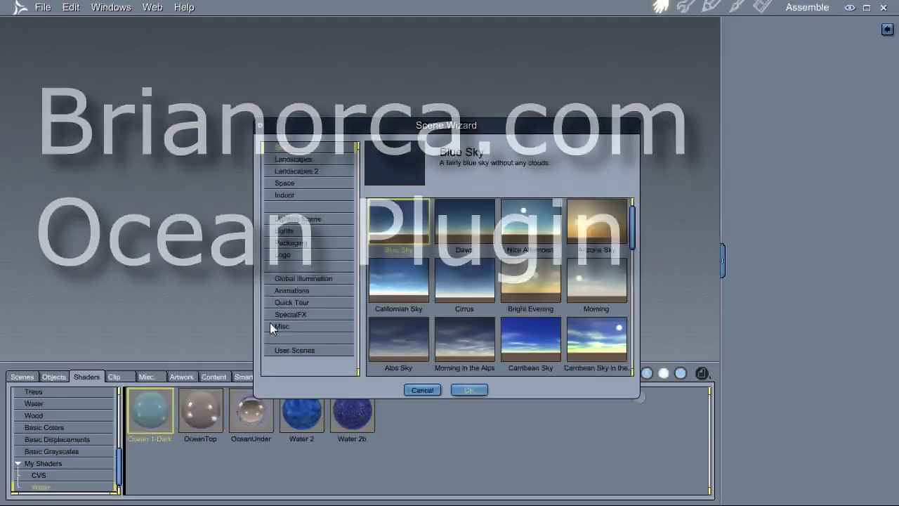
{"action": "left_click", "coordinate": [527, 338]}
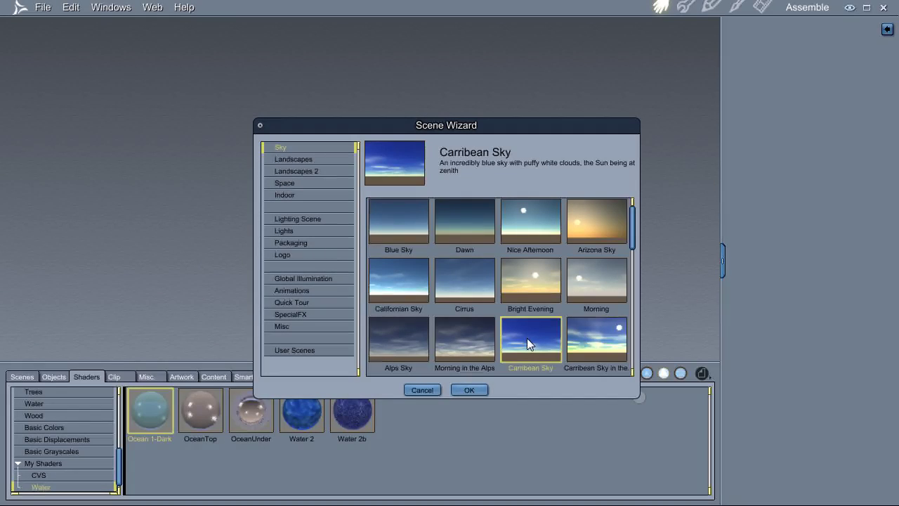
{"action": "left_click", "coordinate": [466, 390]}
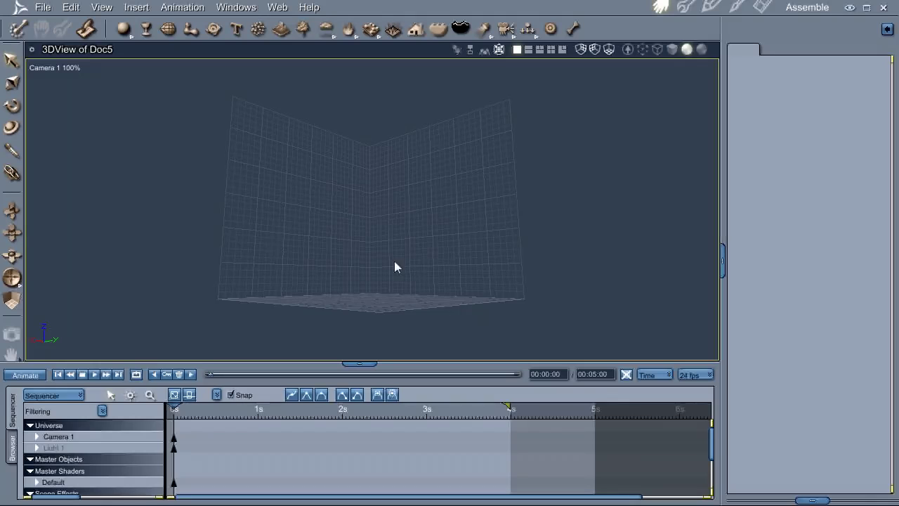
- In Scene Effects' Interface settings, set Displayed Unit to ft and Scene's Magnitude to Medium
{"action": "scroll", "coordinate": [226, 466], "scroll_direction": "down", "scroll_amount": 1}
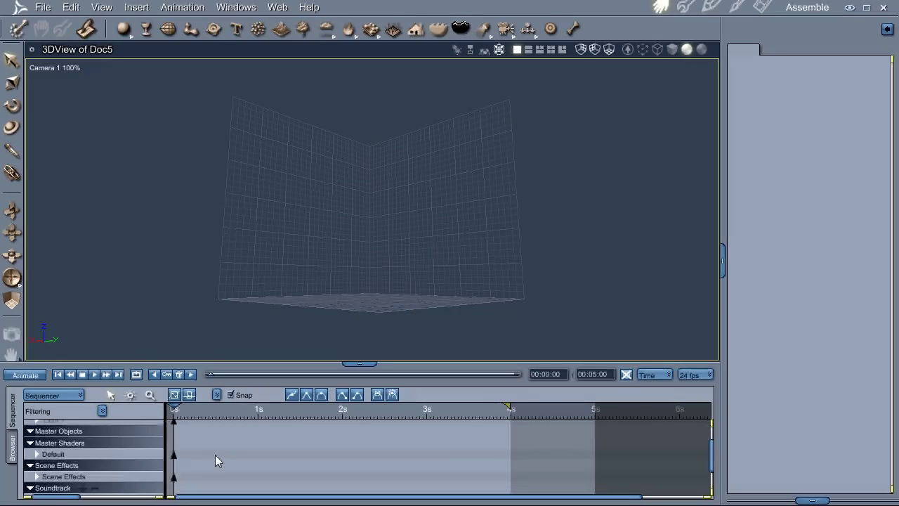
{"action": "left_click", "coordinate": [84, 478]}
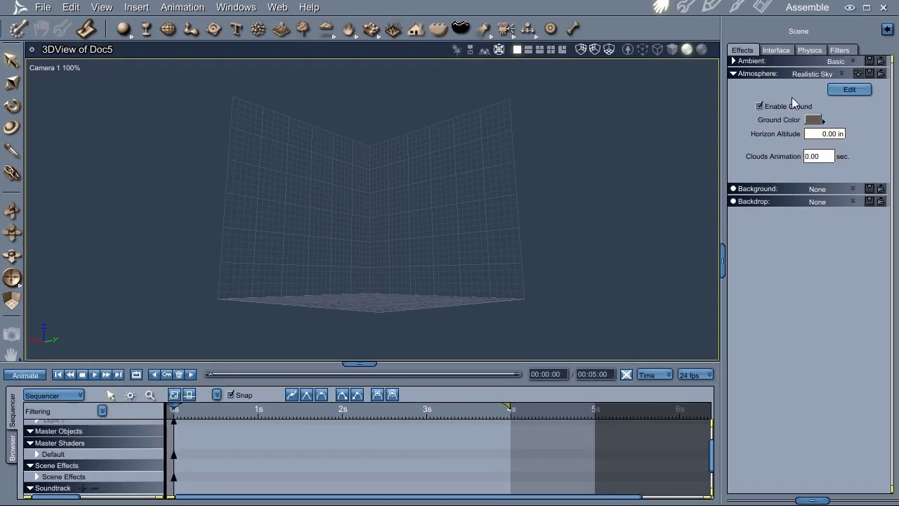
{"action": "left_click", "coordinate": [782, 51]}
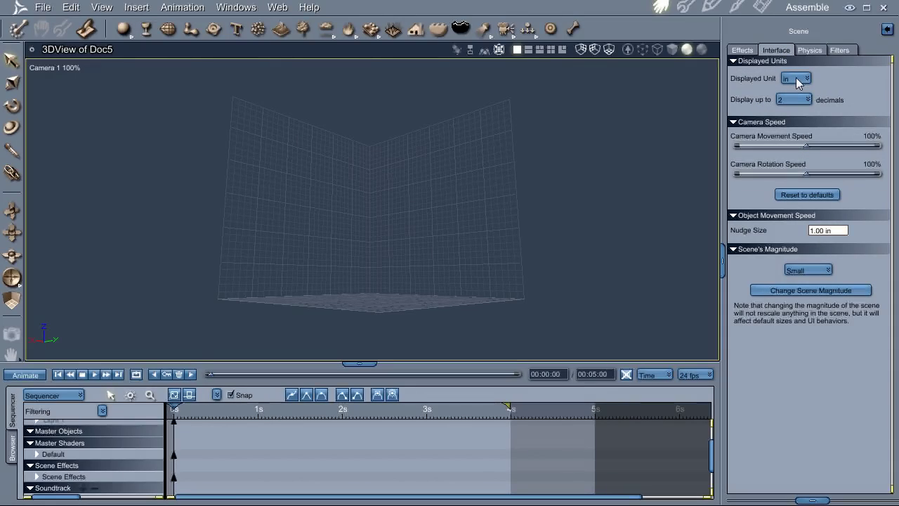
{"action": "left_click", "coordinate": [796, 80]}
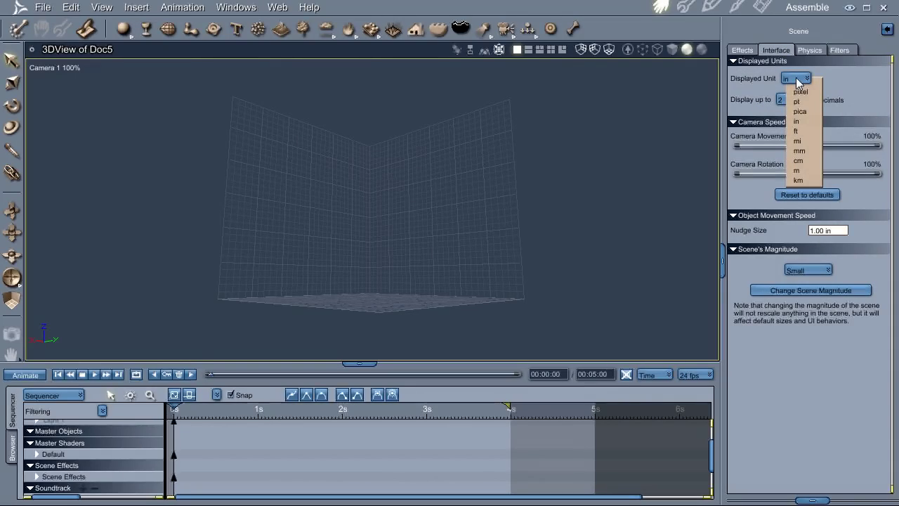
{"action": "left_click", "coordinate": [798, 132]}
{"action": "left_click", "coordinate": [809, 271]}
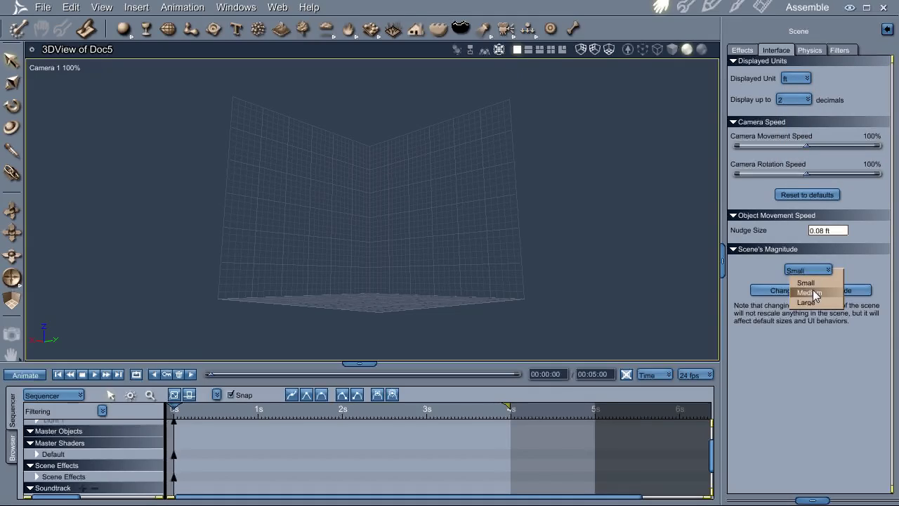
{"action": "left_click", "coordinate": [804, 287]}
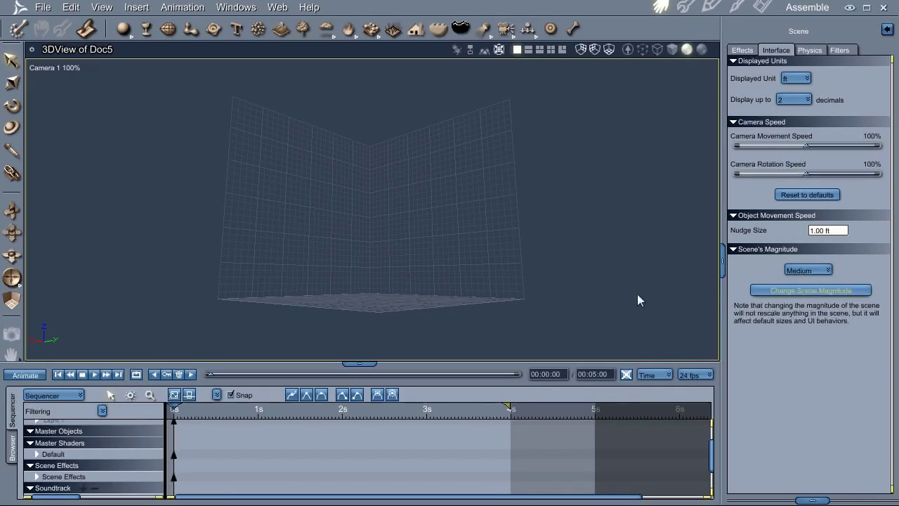
{"action": "left_click", "coordinate": [70, 8]}
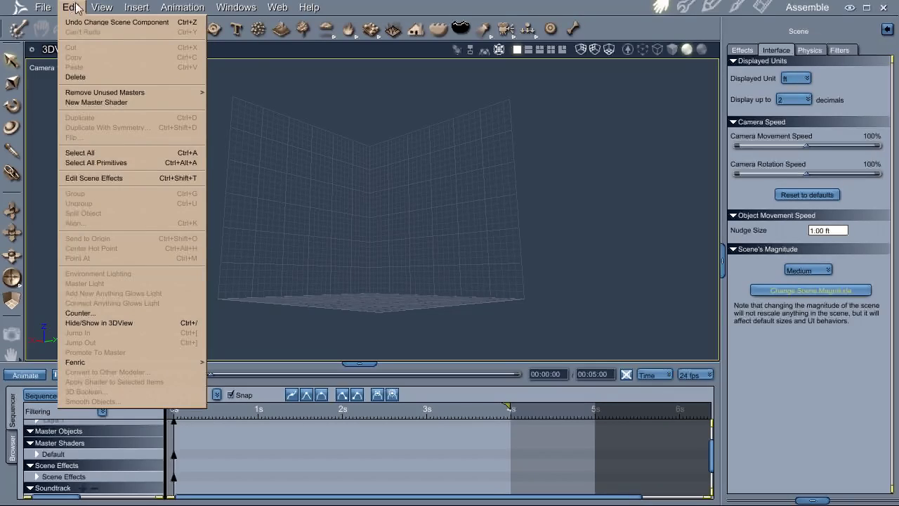
- Set the grid size to 30 in X, Y and Z with line spacing 1
{"action": "mouse_move", "coordinate": [102, 8]}
{"action": "left_click", "coordinate": [131, 75]}
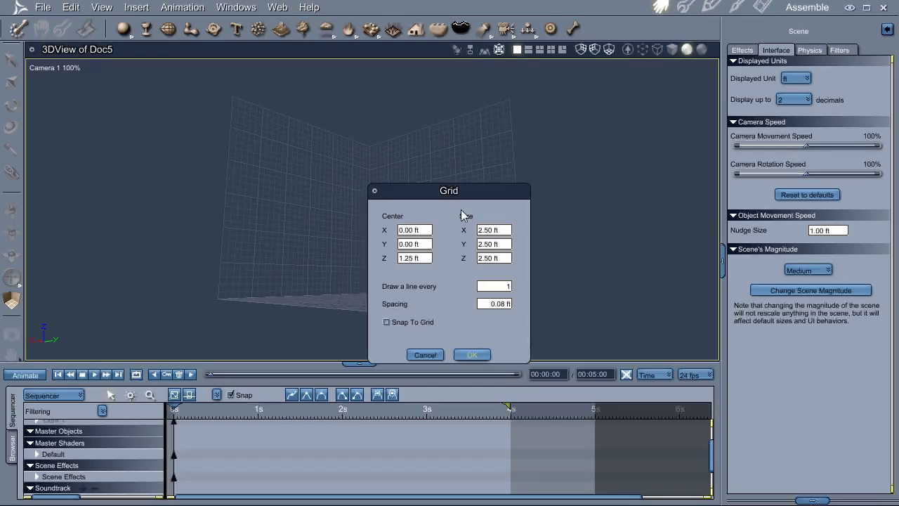
{"action": "left_click", "coordinate": [495, 230]}
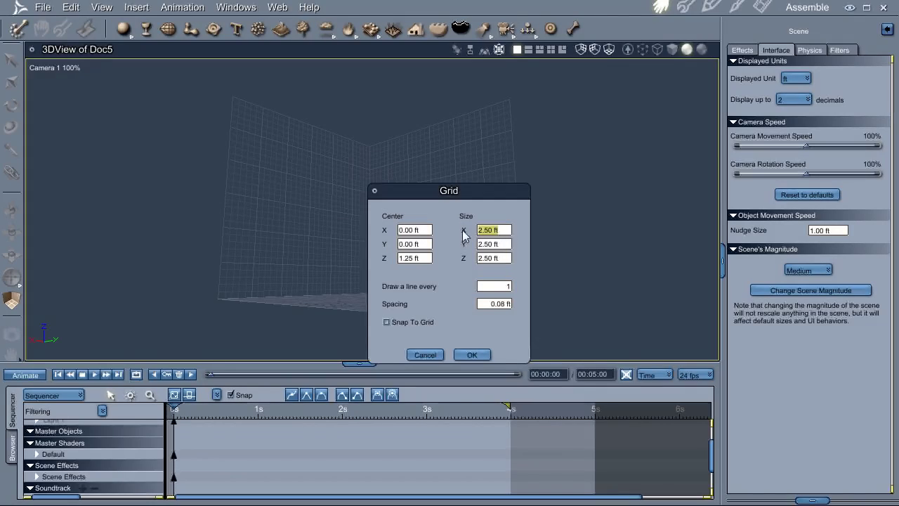
{"action": "type", "text": "30"}
{"action": "key", "text": "Tab"}
{"action": "type", "text": "30"}
{"action": "key", "text": "Tab"}
{"action": "type", "text": "30"}
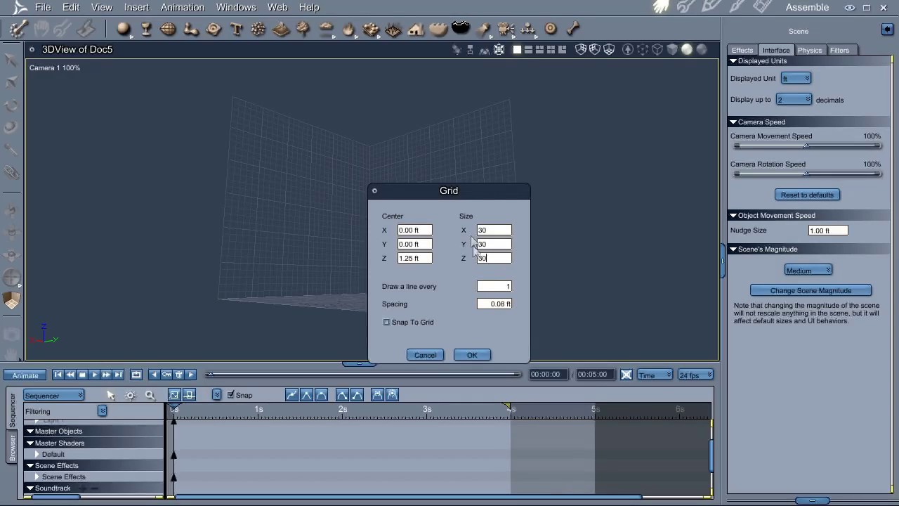
{"action": "left_click", "coordinate": [473, 357]}
{"action": "left_click", "coordinate": [510, 304]}
{"action": "type", "text": "1"}
{"action": "left_click", "coordinate": [464, 354]}
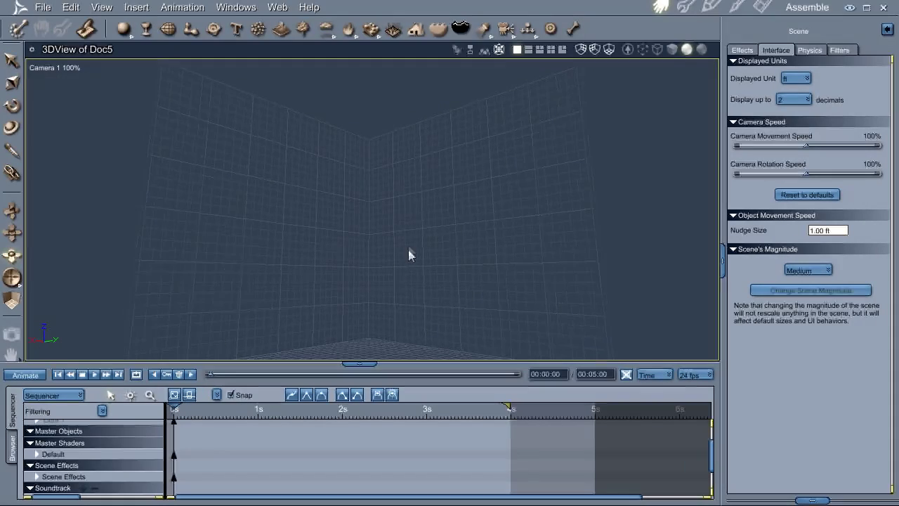
- Preview-render a large region of the 3D view showing the Carribean sky
{"action": "scroll", "coordinate": [407, 281], "scroll_direction": "down", "scroll_amount": 3}
{"action": "scroll", "coordinate": [386, 226], "scroll_direction": "up", "scroll_amount": 3}
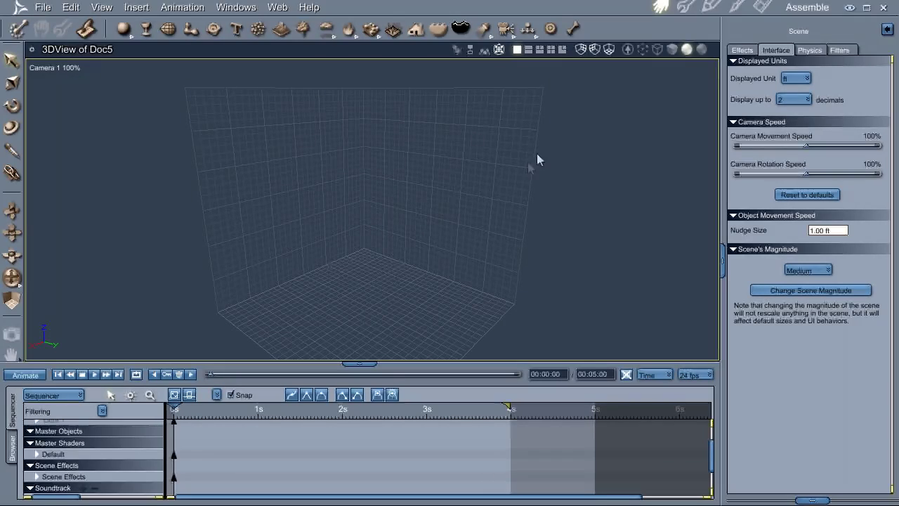
{"action": "left_click_drag", "start_coordinate": [698, 75], "coordinate": [138, 318]}
{"action": "left_click", "coordinate": [397, 260]}
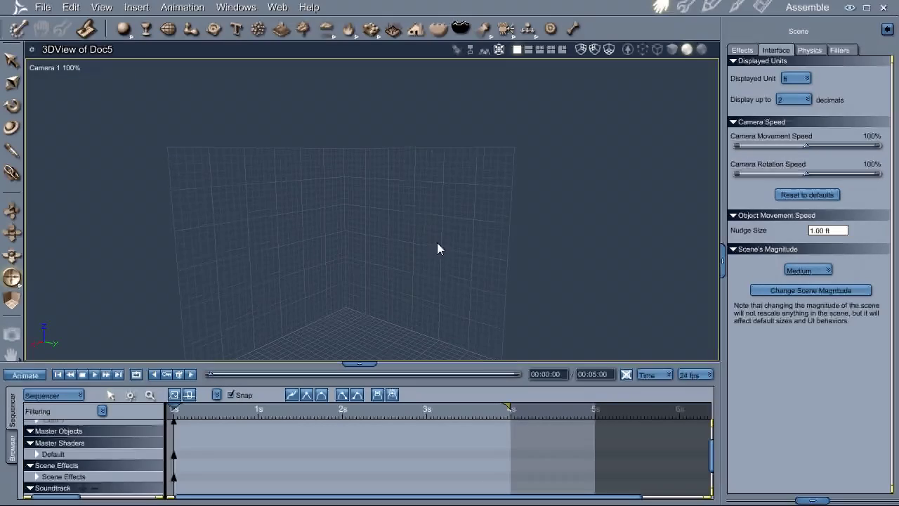
{"action": "left_click_drag", "start_coordinate": [695, 69], "coordinate": [135, 344]}
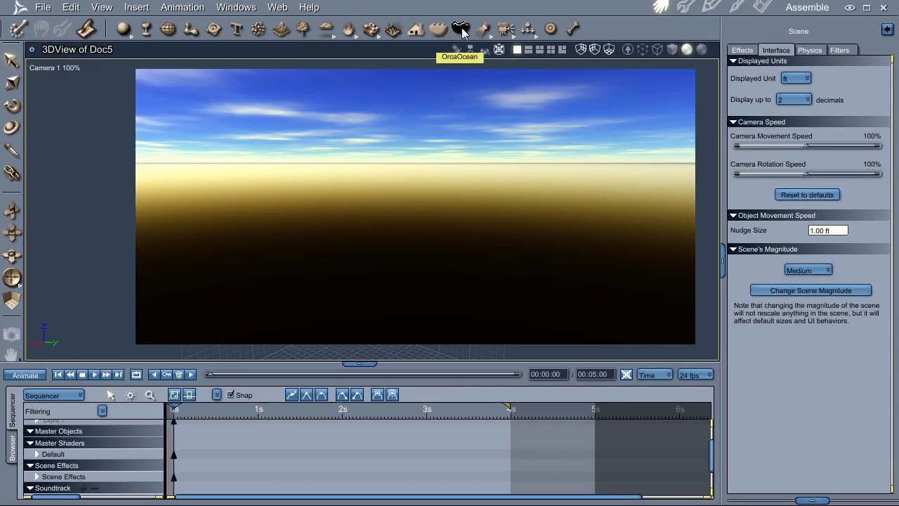
- Insert an OrcaOcean, apply the Ocean 1-Dark shader, and preview-render a patch of water
{"action": "left_click", "coordinate": [136, 7]}
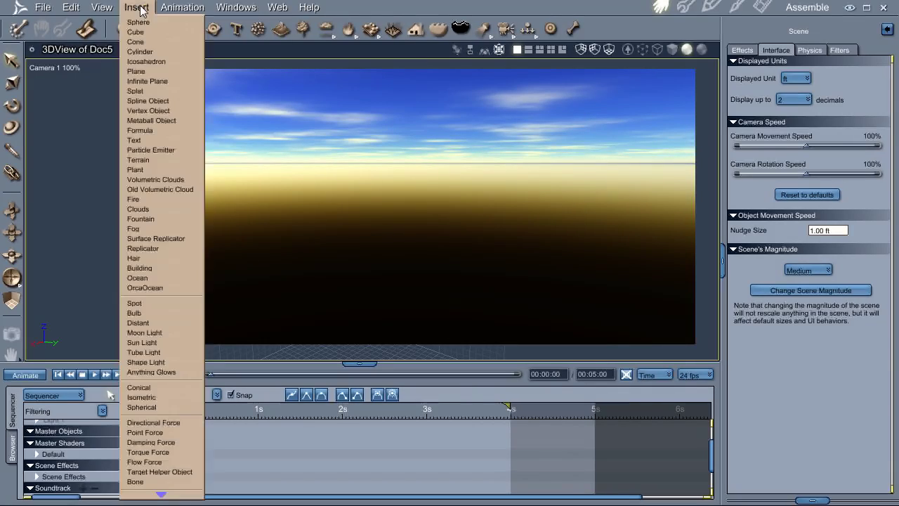
{"action": "left_click", "coordinate": [149, 288]}
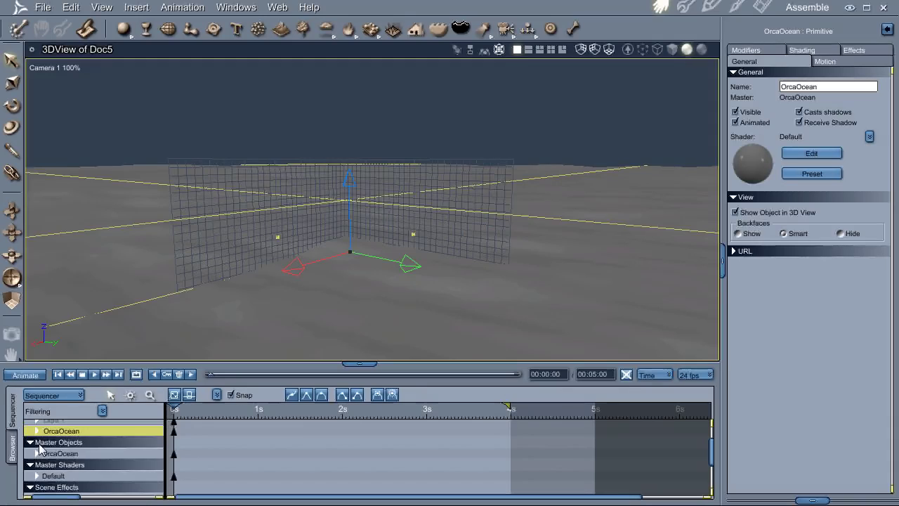
{"action": "left_click", "coordinate": [12, 448]}
{"action": "left_click_drag", "start_coordinate": [298, 309], "coordinate": [345, 286]}
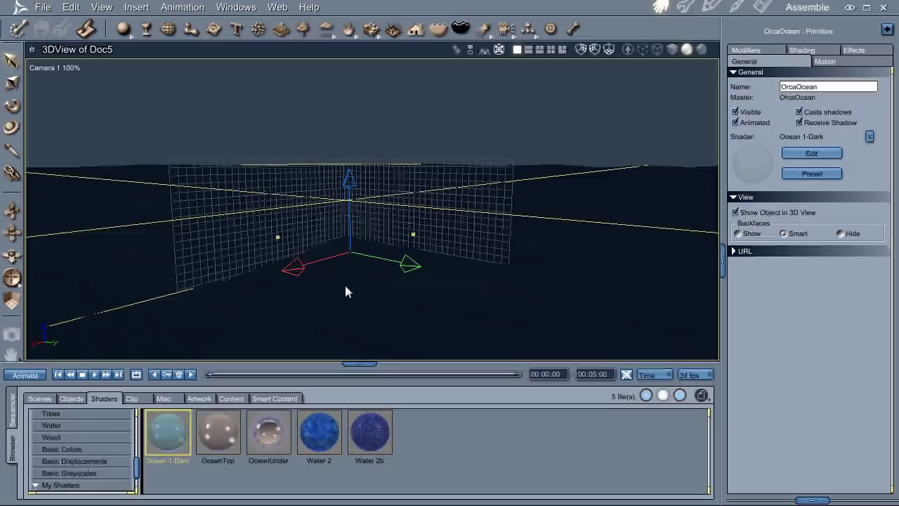
{"action": "left_click", "coordinate": [577, 113]}
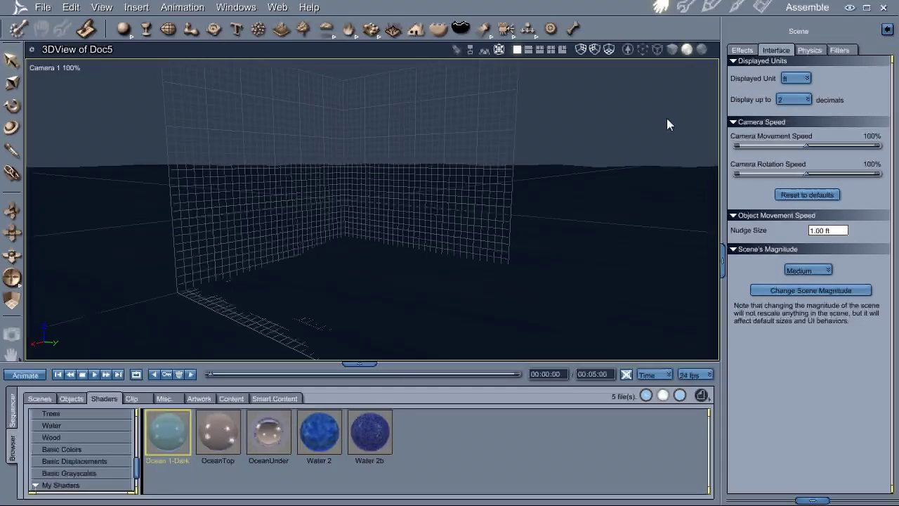
{"action": "left_click_drag", "start_coordinate": [698, 69], "coordinate": [520, 334]}
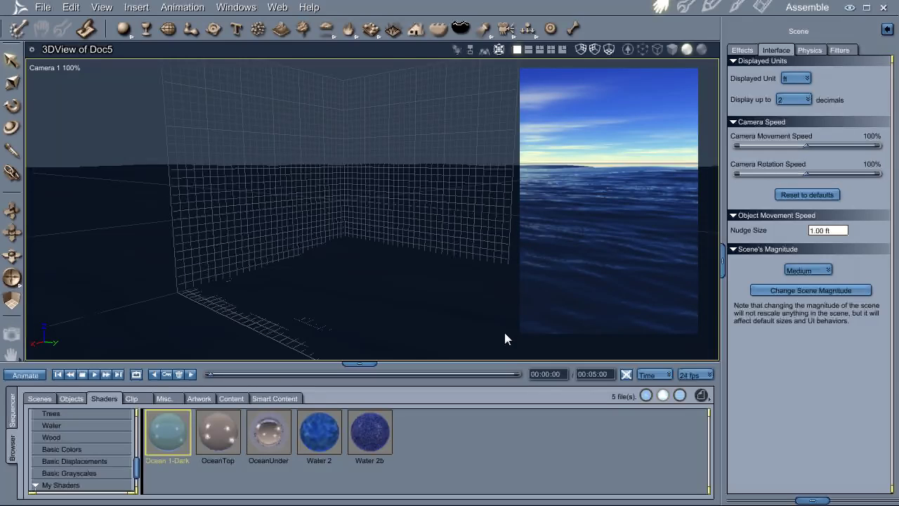
- Set OrcaOcean mesh diameter to 3000 ft, swell size 6 ft, period 10, direction ~317°, random seed 5
{"action": "double_click", "coordinate": [506, 199]}
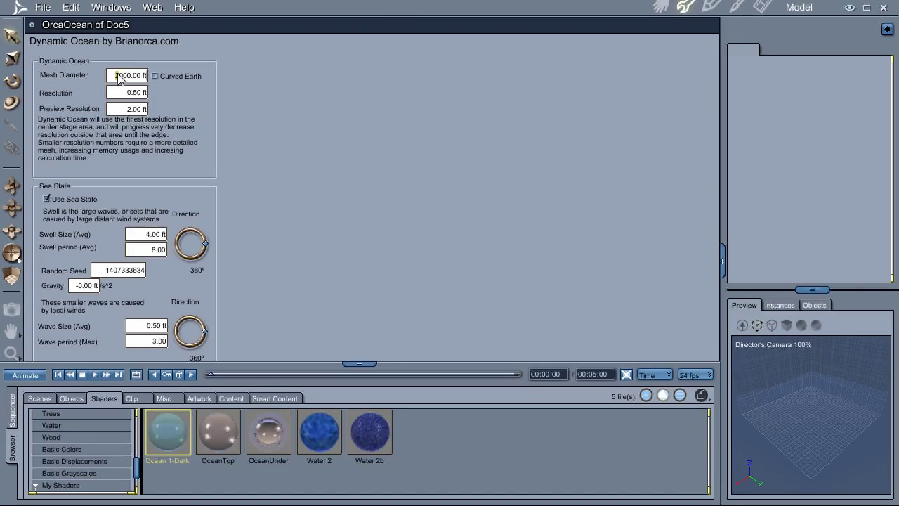
{"action": "type", "text": "3"}
{"action": "key", "text": "Tab"}
{"action": "left_click", "coordinate": [142, 238]}
{"action": "type", "text": "6"}
{"action": "key", "text": "Tab"}
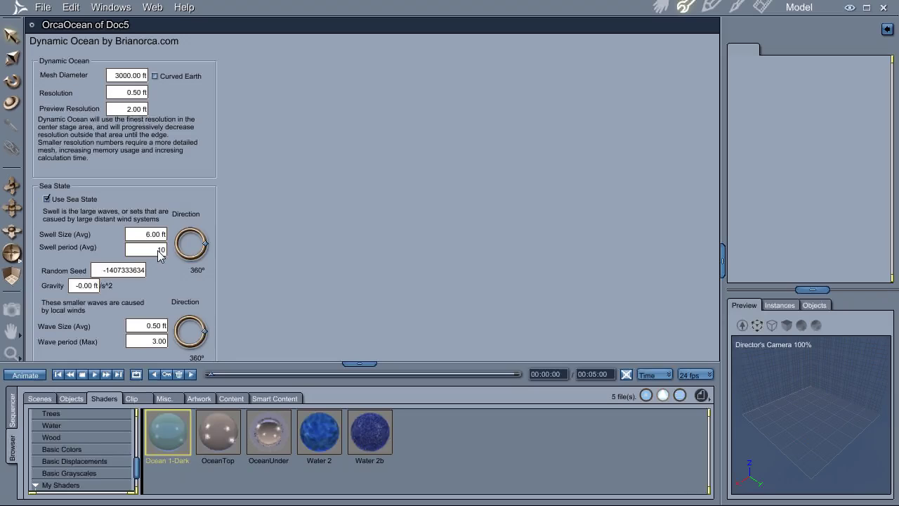
{"action": "left_click", "coordinate": [207, 249]}
{"action": "left_click_drag", "start_coordinate": [206, 248], "coordinate": [200, 259]}
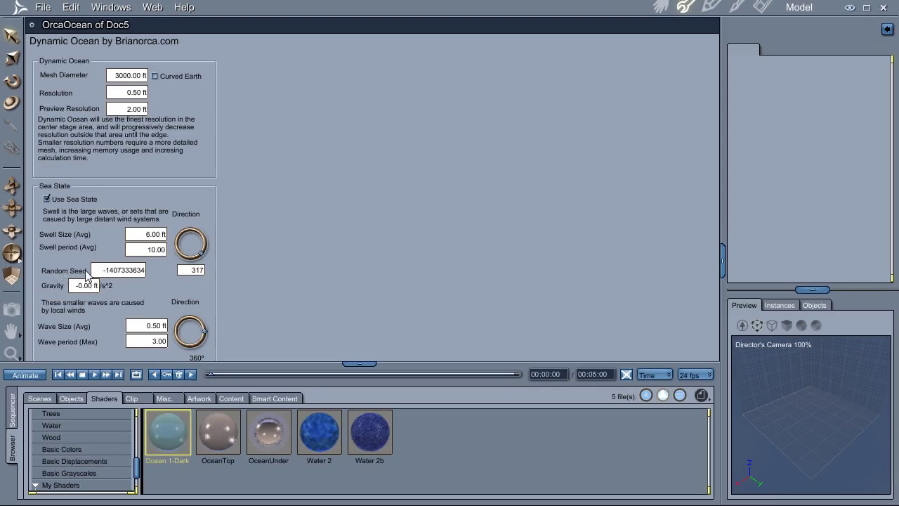
{"action": "left_click", "coordinate": [109, 274]}
{"action": "type", "text": "5"}
- Set local waves to 1.50 ft size, 4.00 period and 273° direction, then return to Assemble
{"action": "left_click", "coordinate": [150, 326]}
{"action": "type", "text": "1"}
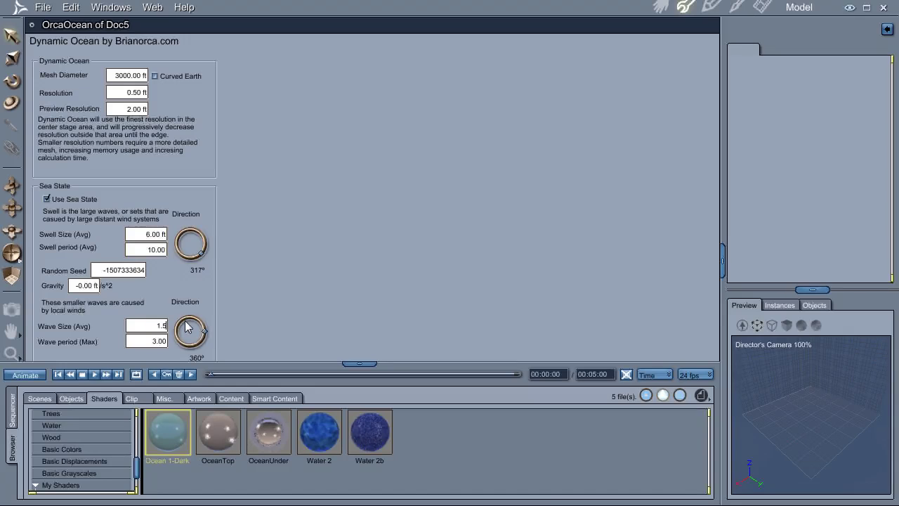
{"action": "key", "text": "Tab"}
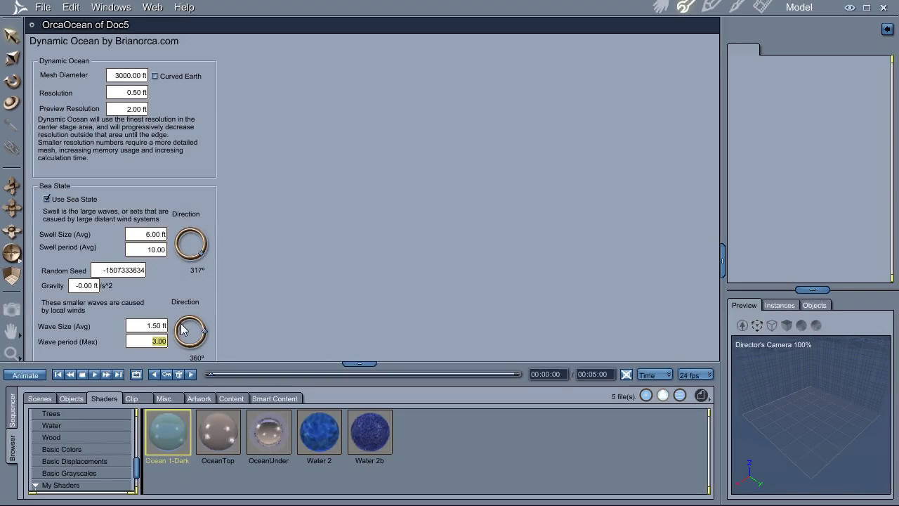
{"action": "type", "text": "4"}
{"action": "key", "text": "Tab"}
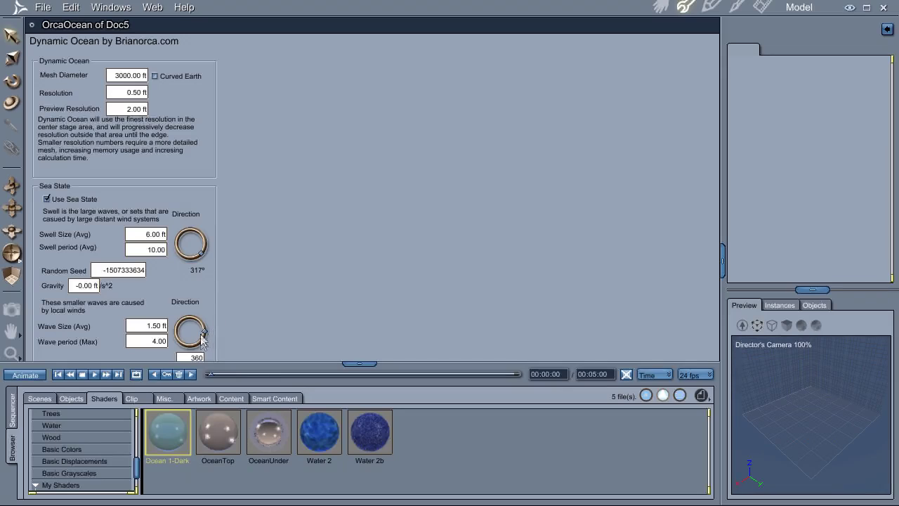
{"action": "left_click_drag", "start_coordinate": [205, 339], "coordinate": [191, 350]}
{"action": "left_click", "coordinate": [32, 25]}
{"action": "left_click", "coordinate": [662, 7]}
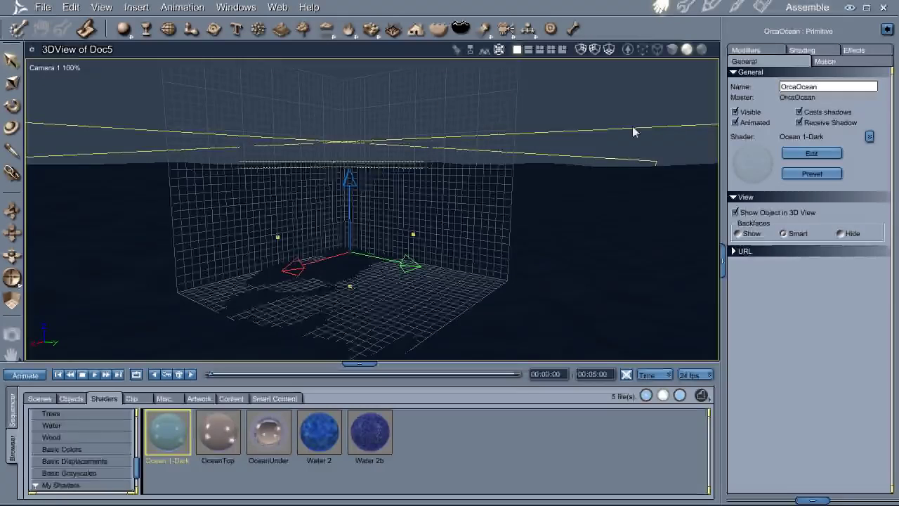
- Preview-render the ocean under the Carribean sky, then switch the 3D view to wireframe
{"action": "left_click", "coordinate": [673, 116]}
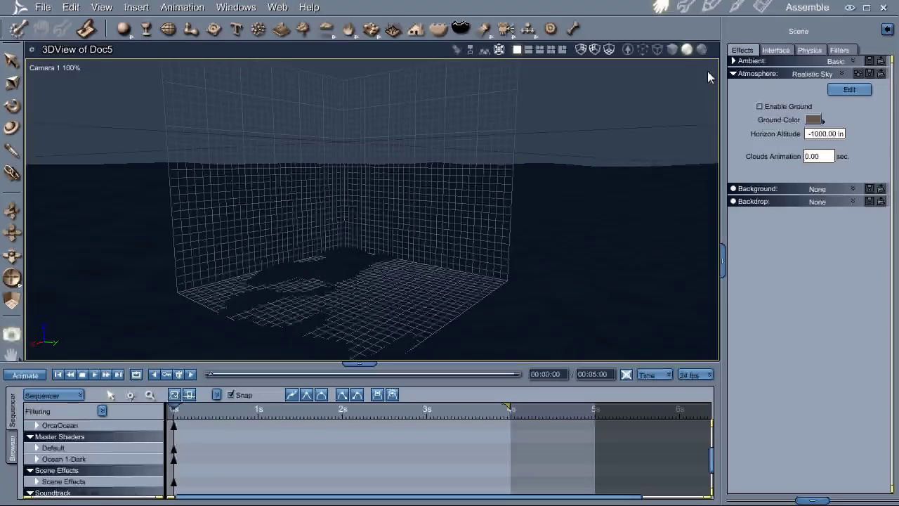
{"action": "left_click_drag", "start_coordinate": [708, 70], "coordinate": [60, 349]}
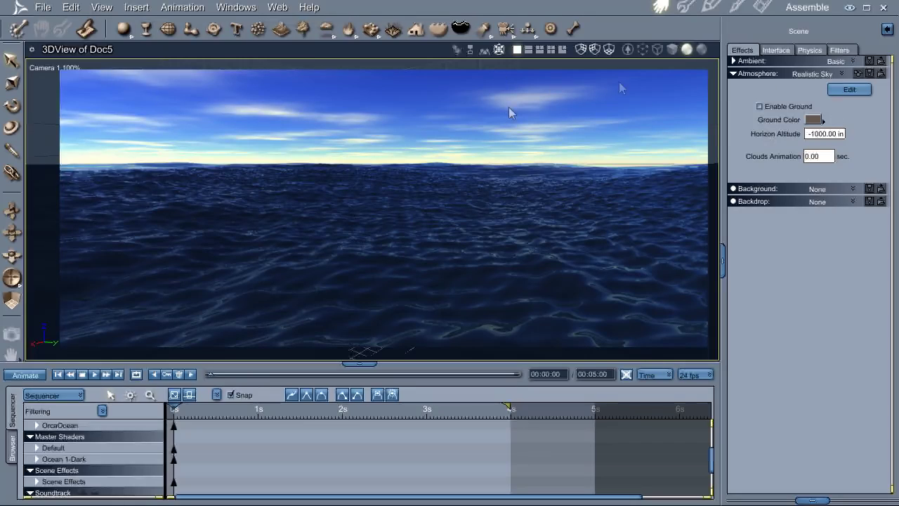
{"action": "left_click", "coordinate": [658, 50]}
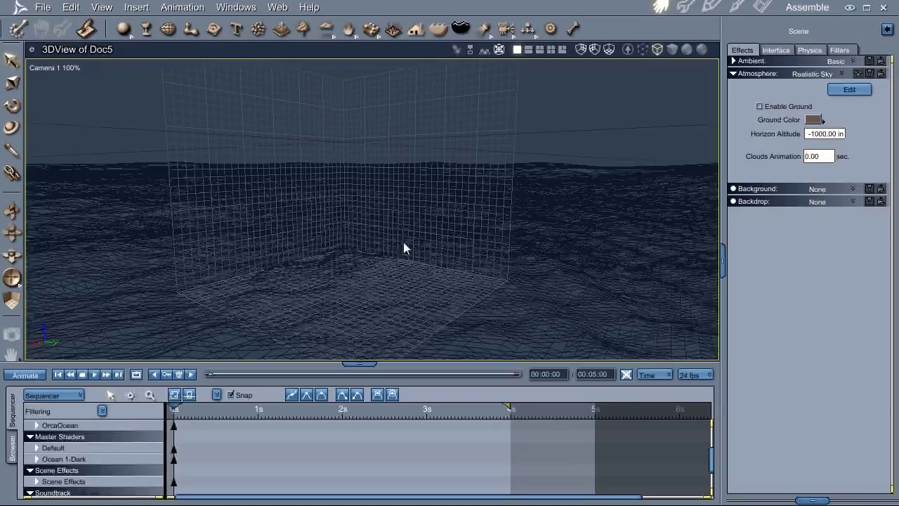
{"action": "left_click_drag", "start_coordinate": [394, 239], "coordinate": [76, 137]}
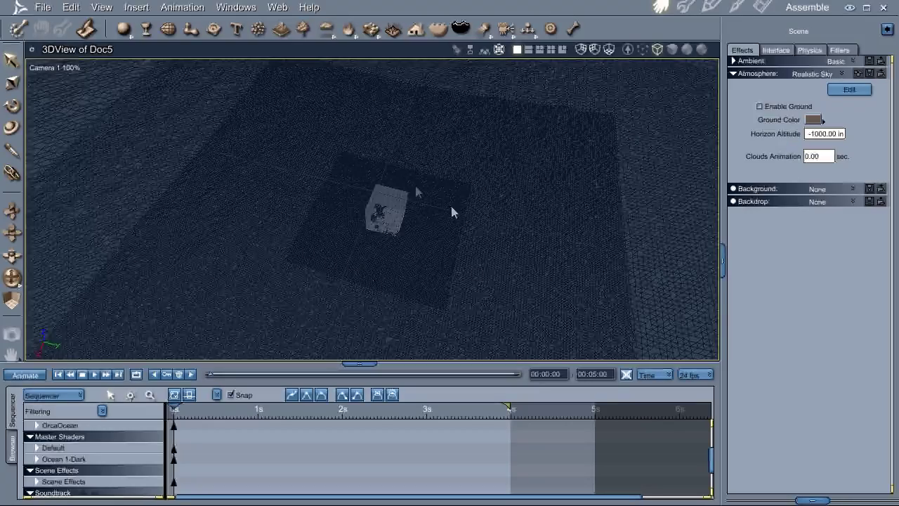
{"action": "left_click_drag", "start_coordinate": [381, 274], "coordinate": [121, 300]}
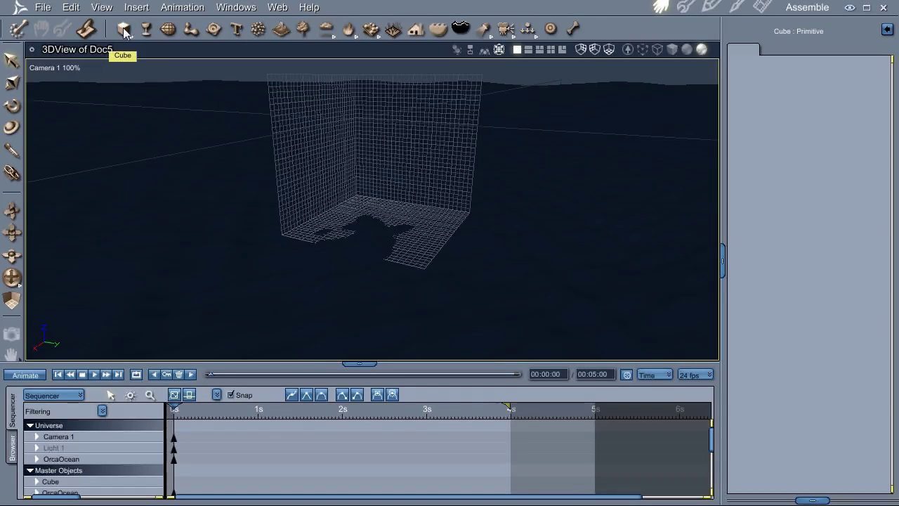
- Add a wide, flat cube with the OrcaOcean Float modifier, parented under OrcaOcean
{"action": "left_click_drag", "start_coordinate": [385, 234], "coordinate": [385, 220]}
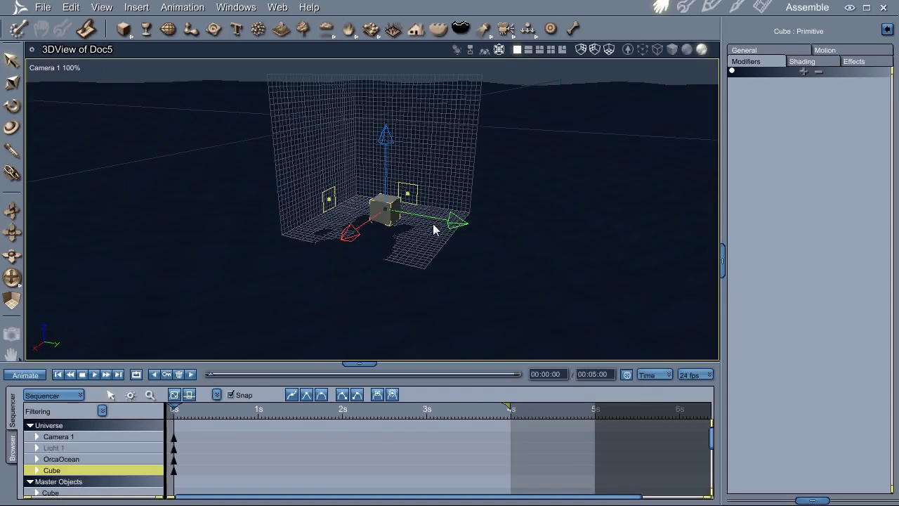
{"action": "key", "text": "s"}
{"action": "left_click_drag", "start_coordinate": [471, 226], "coordinate": [476, 228]}
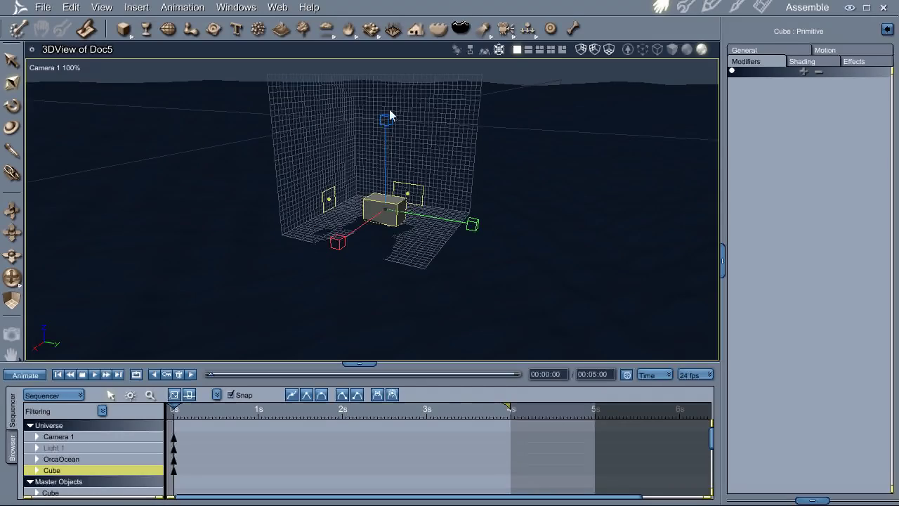
{"action": "left_click_drag", "start_coordinate": [388, 120], "coordinate": [384, 130]}
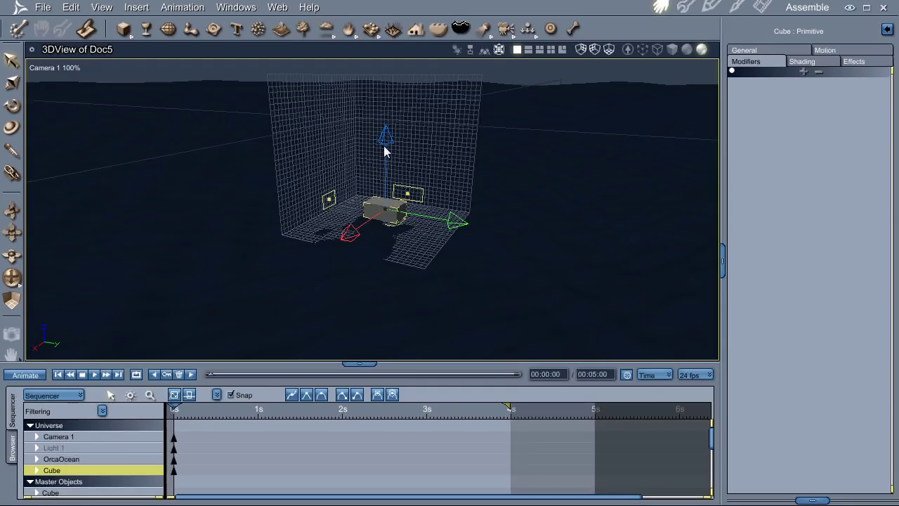
{"action": "left_click_drag", "start_coordinate": [394, 221], "coordinate": [348, 232]}
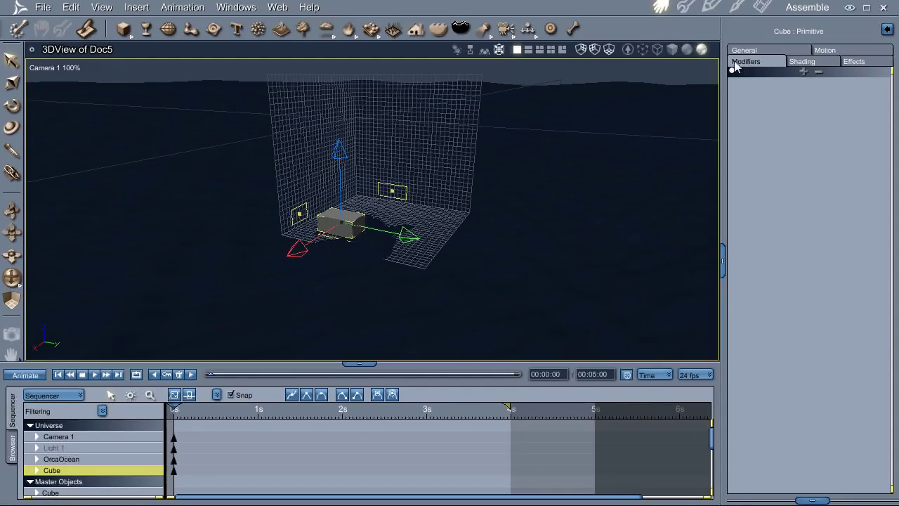
{"action": "left_click", "coordinate": [804, 71]}
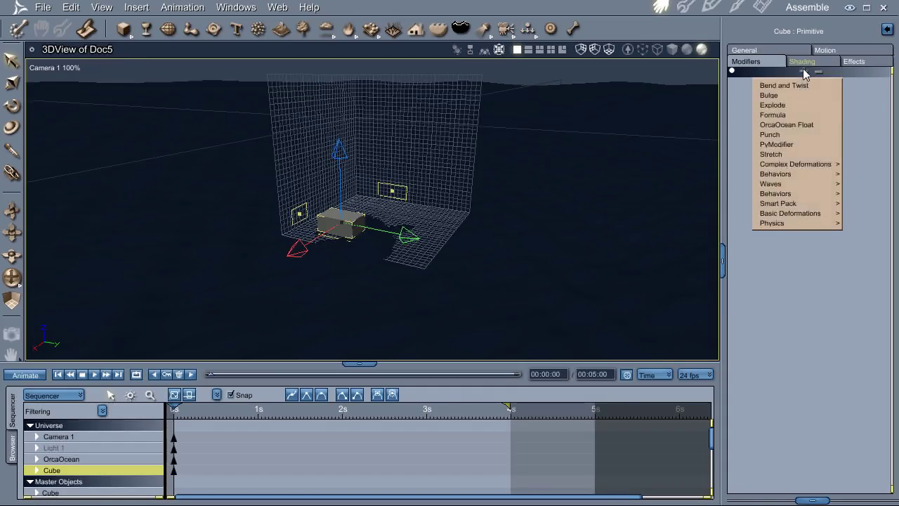
{"action": "left_click", "coordinate": [790, 126]}
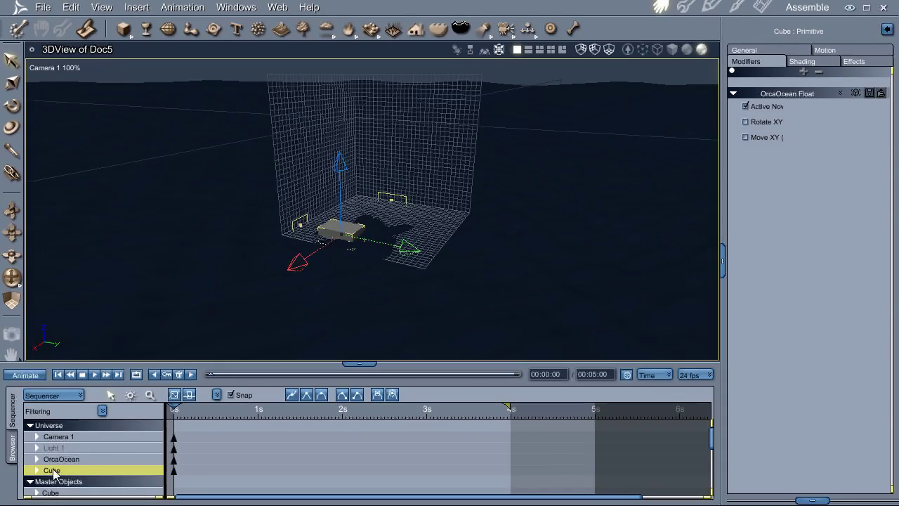
{"action": "left_click_drag", "start_coordinate": [54, 472], "coordinate": [61, 466]}
- Reposition the cube lower, left and forward, keying its move at 4 s
{"action": "left_click_drag", "start_coordinate": [353, 233], "coordinate": [513, 244]}
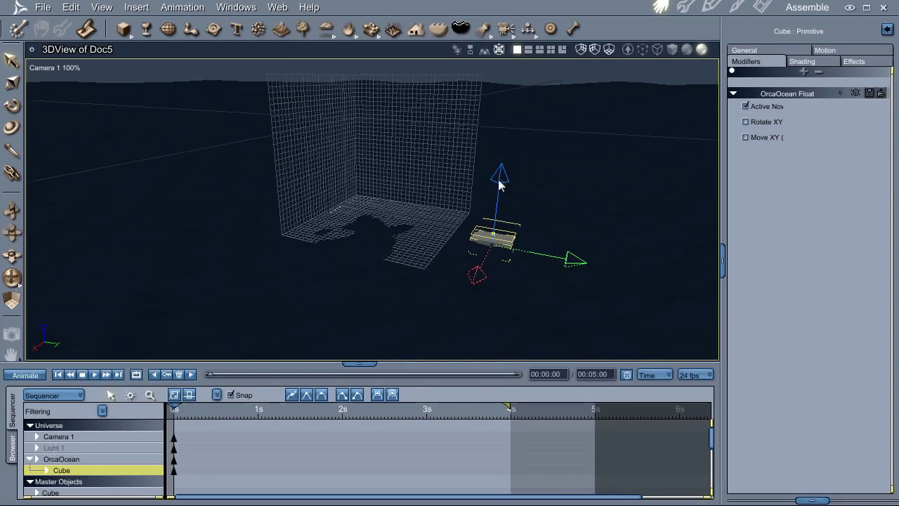
{"action": "left_click_drag", "start_coordinate": [501, 178], "coordinate": [501, 186]}
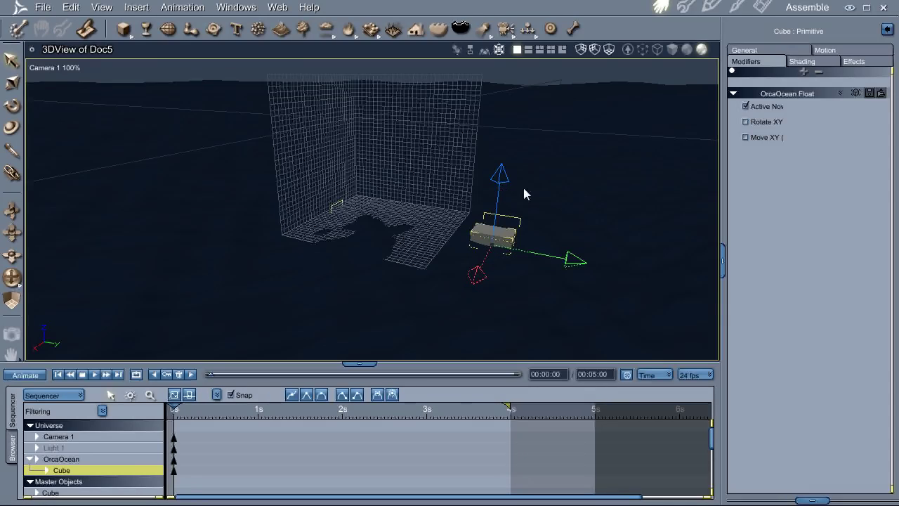
{"action": "left_click_drag", "start_coordinate": [509, 238], "coordinate": [417, 217]}
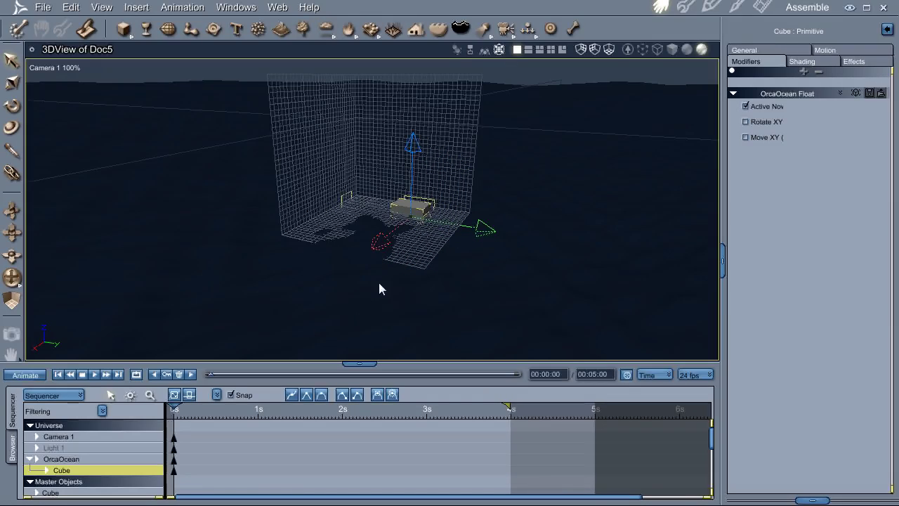
{"action": "left_click_drag", "start_coordinate": [422, 206], "coordinate": [219, 189]}
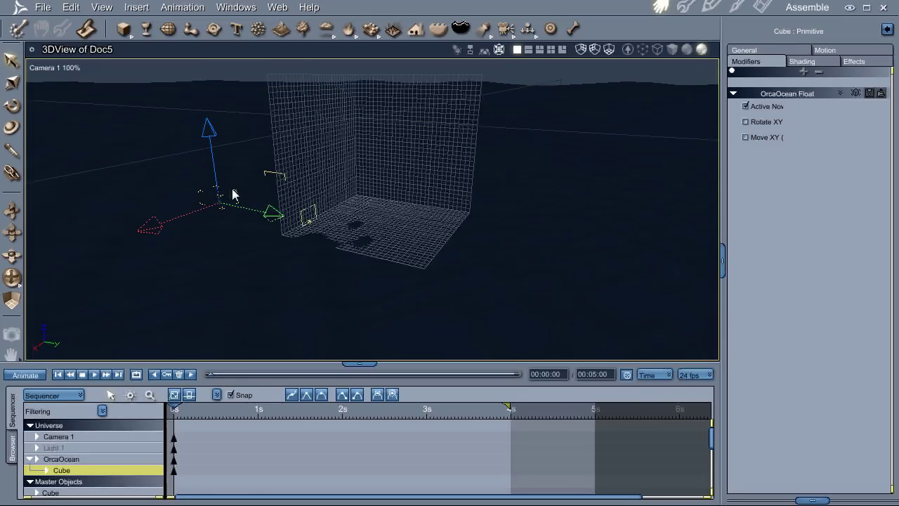
{"action": "left_click_drag", "start_coordinate": [272, 213], "coordinate": [345, 236]}
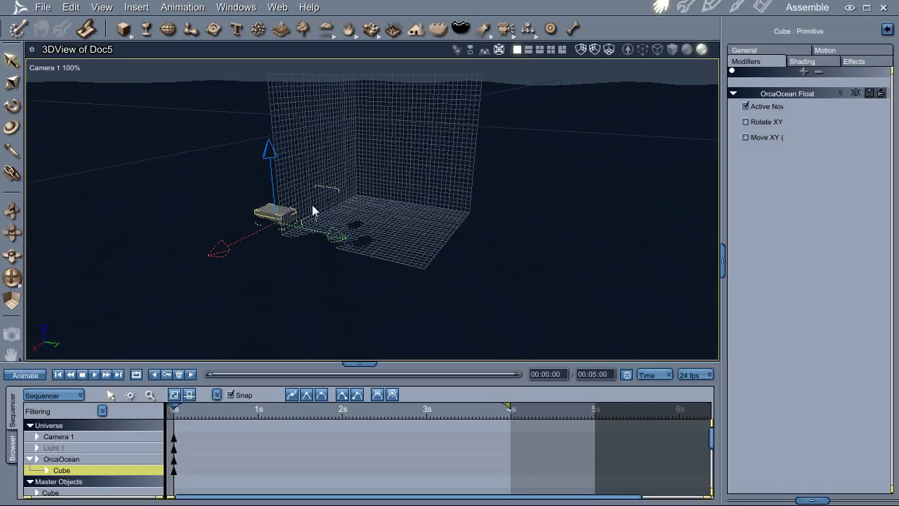
{"action": "left_click_drag", "start_coordinate": [282, 215], "coordinate": [357, 243]}
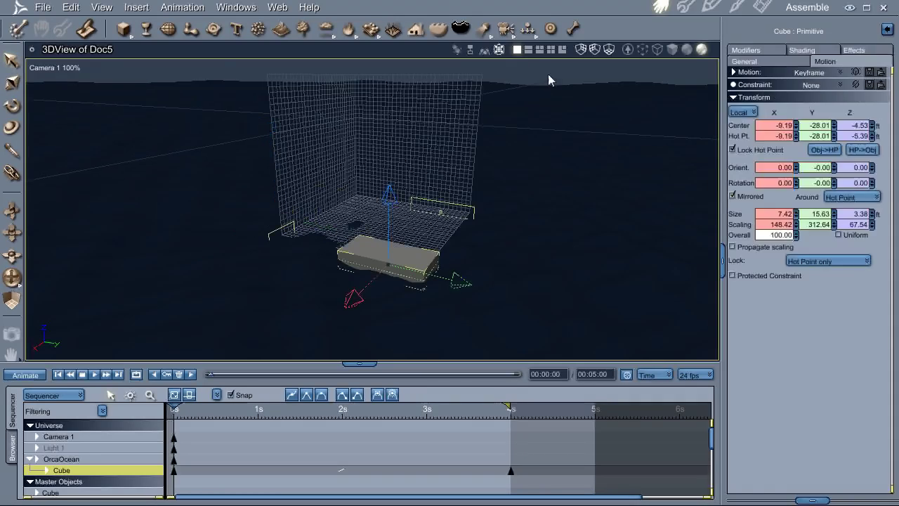
- Move the cube left and forward to center −5.63, −30.92, −4.61 ft and show its modifiers
{"action": "left_click", "coordinate": [549, 80]}
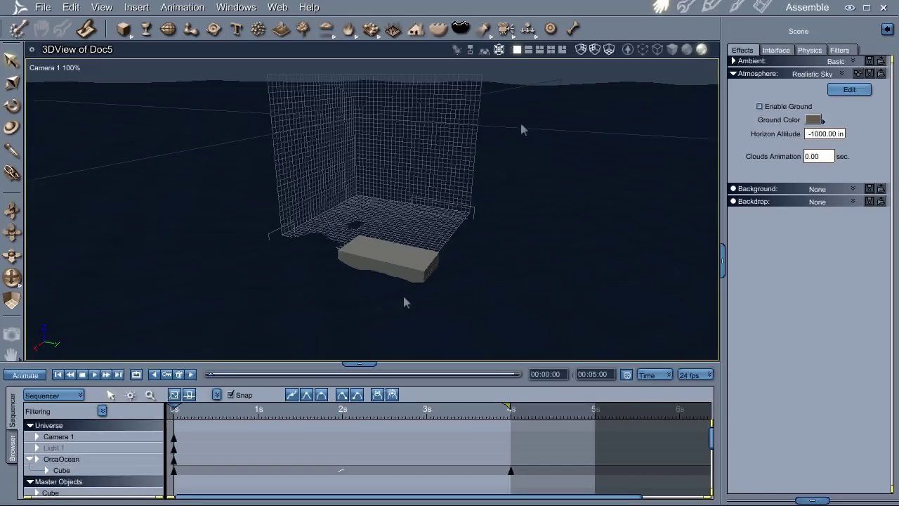
{"action": "left_click", "coordinate": [417, 260]}
{"action": "left_click_drag", "start_coordinate": [417, 260], "coordinate": [384, 266]}
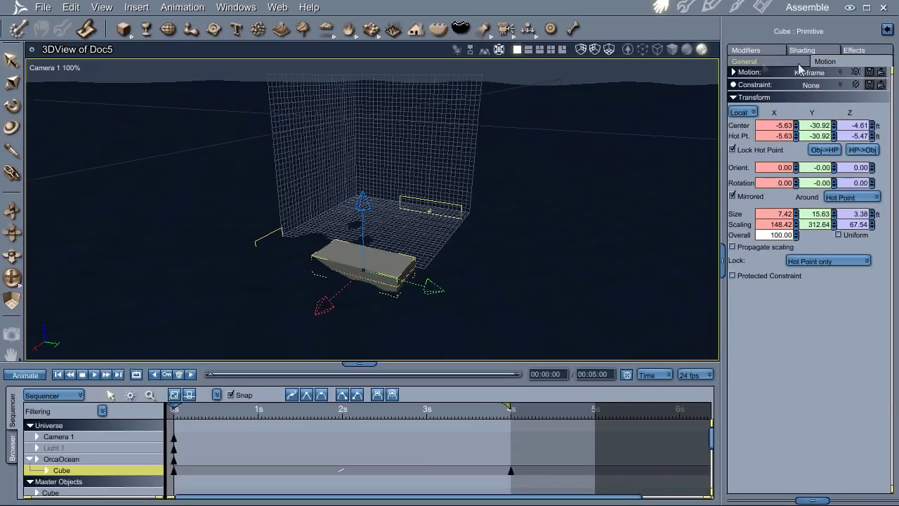
{"action": "left_click", "coordinate": [765, 56]}
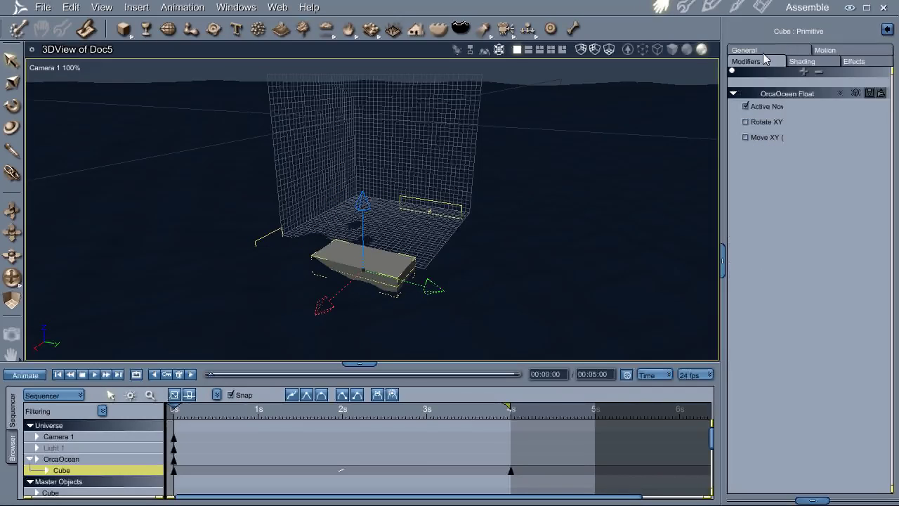
- Enable Rotate XY on OrcaOcean Float, make the box much taller, and move it left on the ocean
{"action": "left_click", "coordinate": [746, 123]}
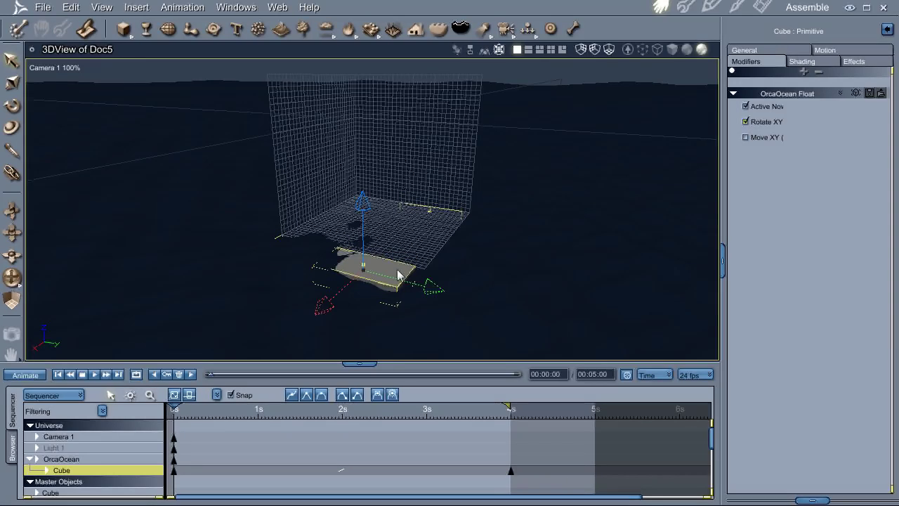
{"action": "left_click_drag", "start_coordinate": [397, 273], "coordinate": [447, 267]}
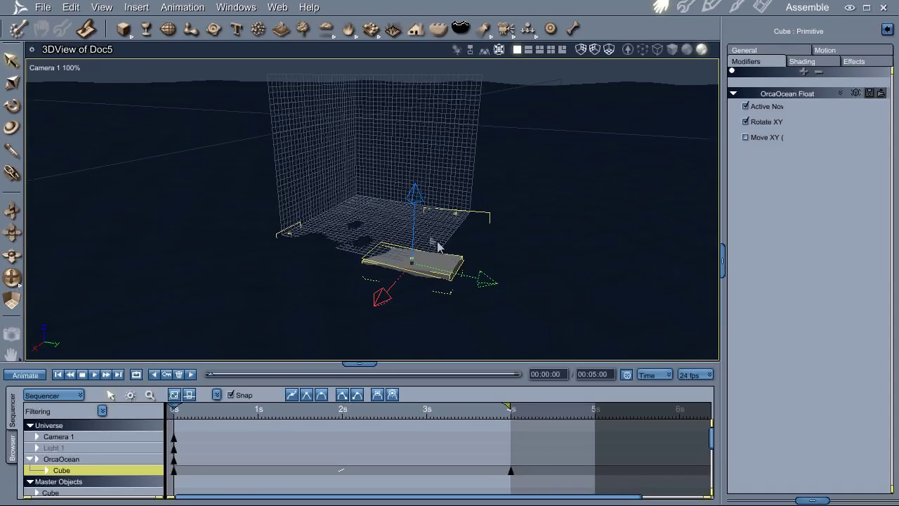
{"action": "left_click_drag", "start_coordinate": [416, 200], "coordinate": [435, 215]}
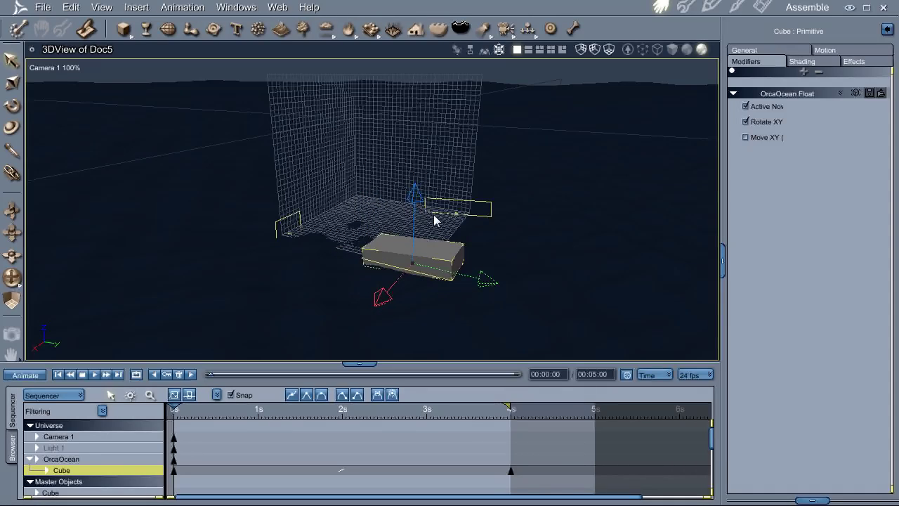
{"action": "left_click_drag", "start_coordinate": [443, 254], "coordinate": [239, 241]}
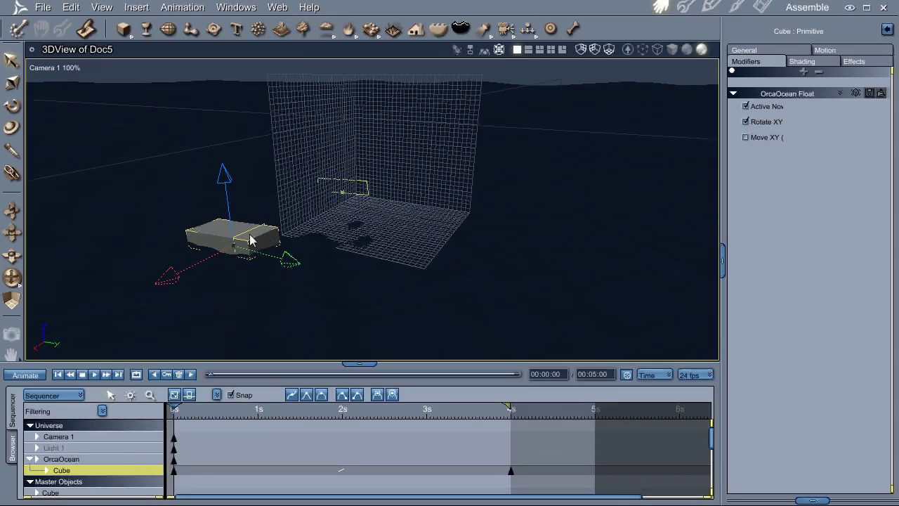
- Step the time marker from frame 8 through 00:01:23 and 00:02:10 to 00:02:18
{"action": "left_click", "coordinate": [202, 421]}
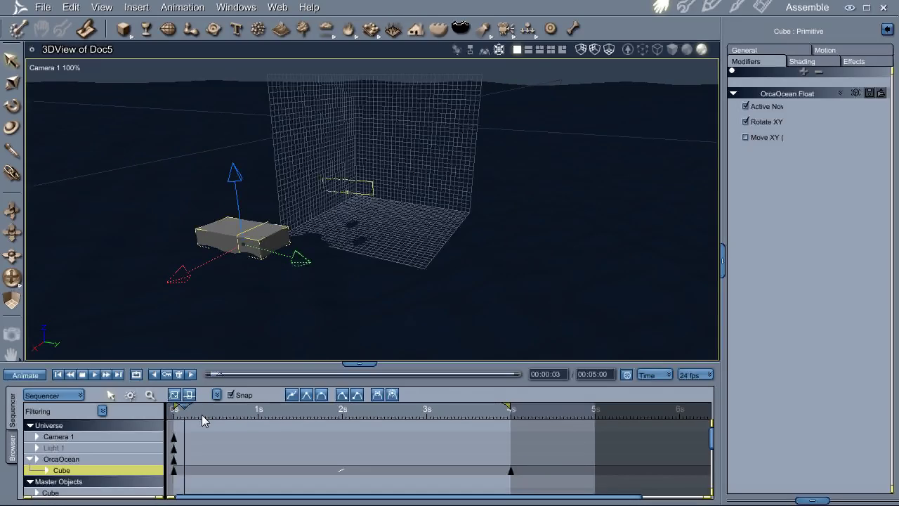
{"action": "left_click", "coordinate": [275, 419]}
{"action": "left_click_drag", "start_coordinate": [266, 419], "coordinate": [287, 420]}
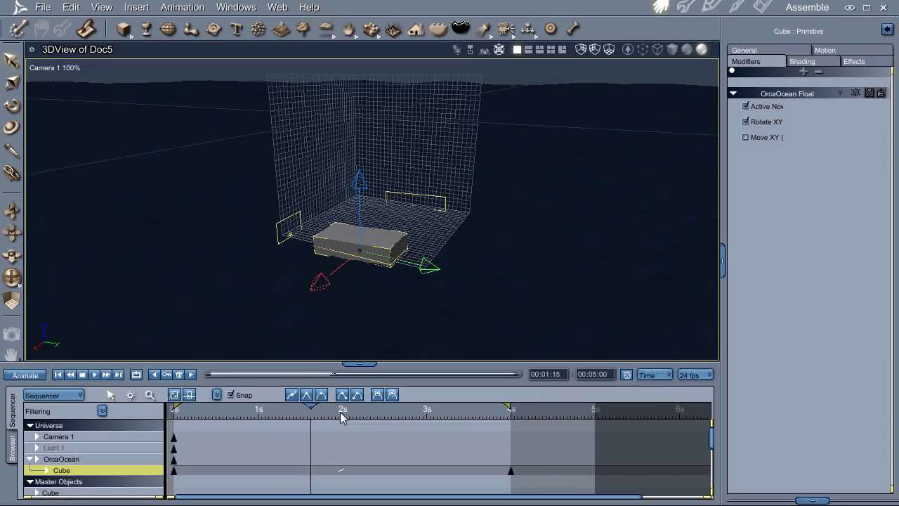
{"action": "left_click", "coordinate": [341, 417]}
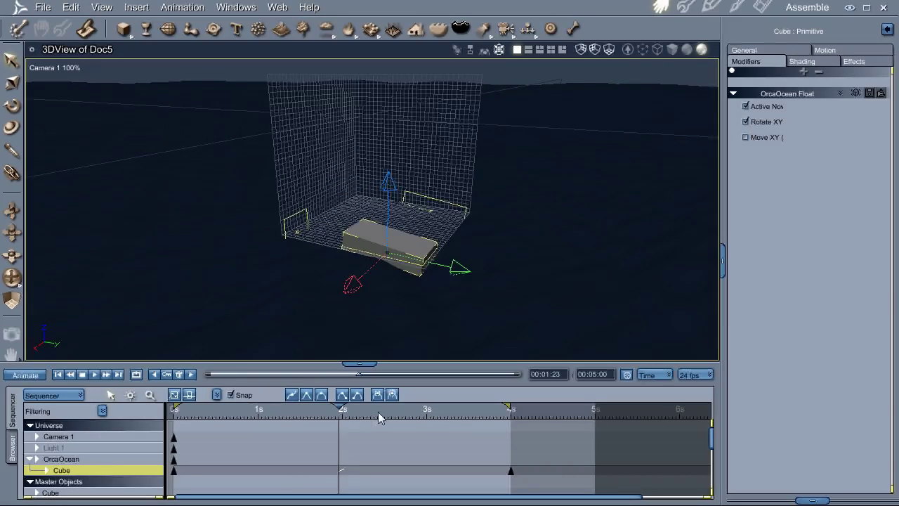
{"action": "left_click", "coordinate": [378, 411]}
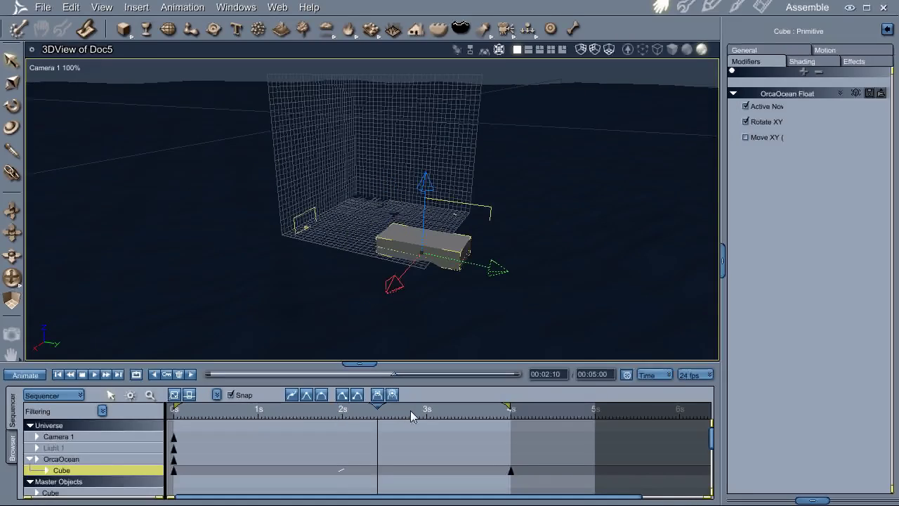
{"action": "left_click", "coordinate": [433, 413]}
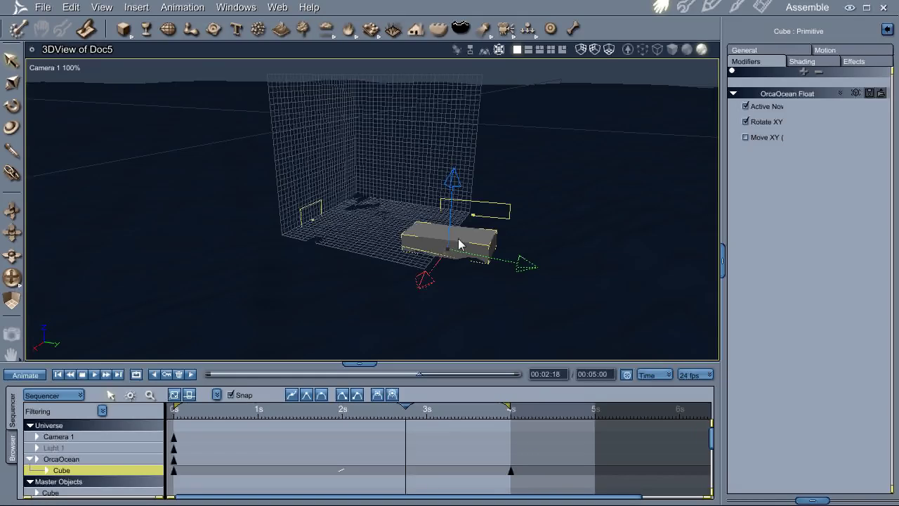
- At 2 s 18, key the cube moved right of the grid and tilted with the Rotate tool
{"action": "left_click_drag", "start_coordinate": [470, 243], "coordinate": [420, 287]}
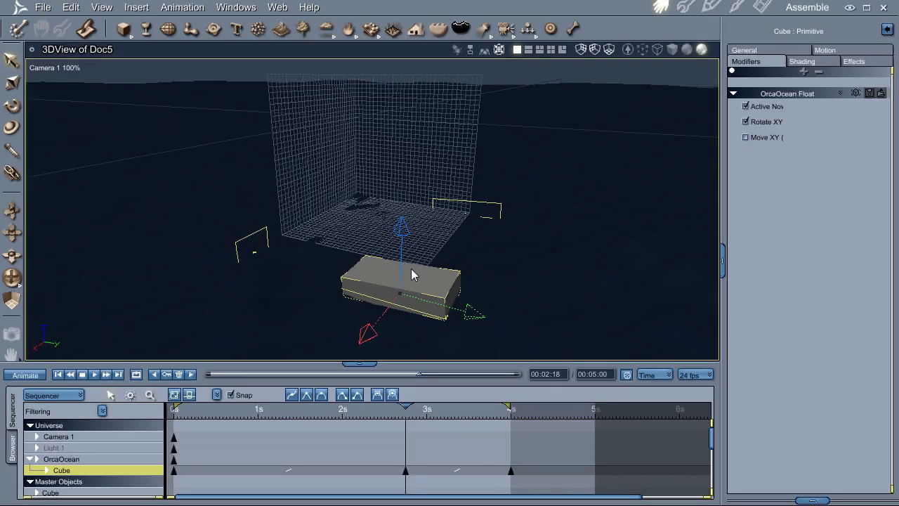
{"action": "key", "text": "r"}
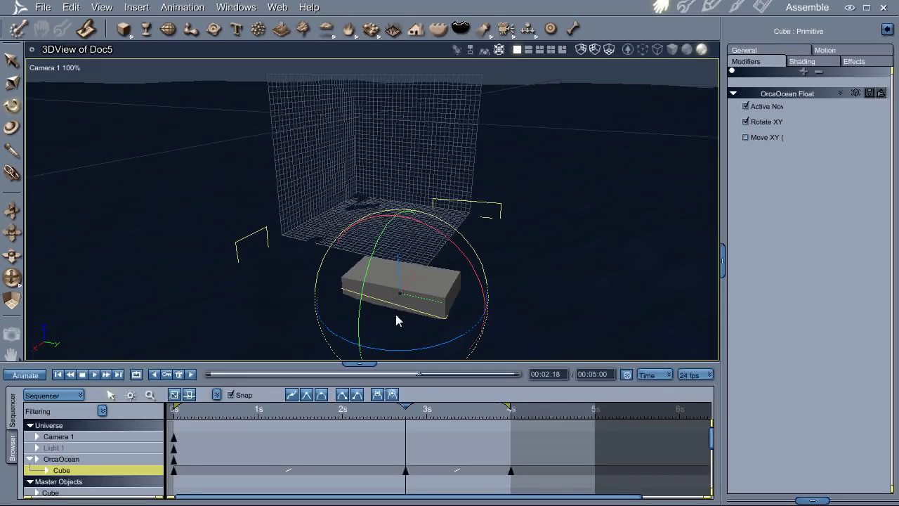
{"action": "left_click_drag", "start_coordinate": [382, 357], "coordinate": [421, 357]}
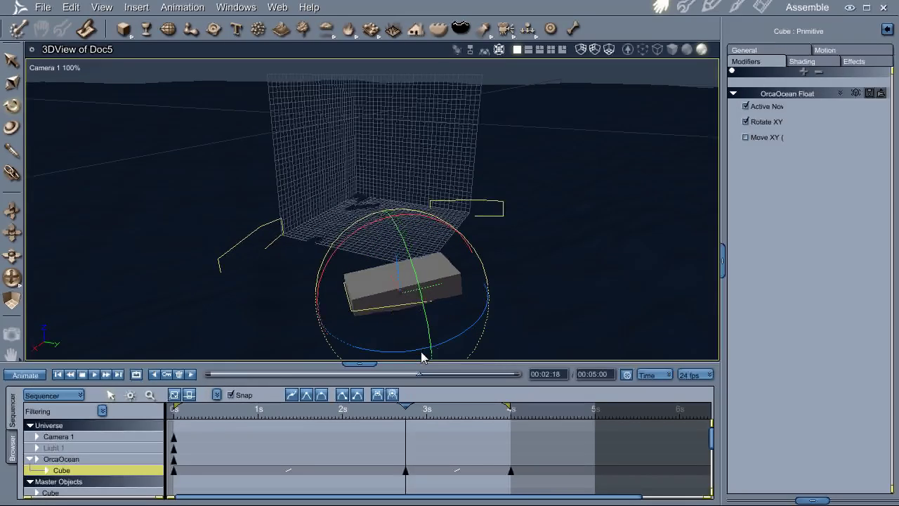
{"action": "key", "text": "m"}
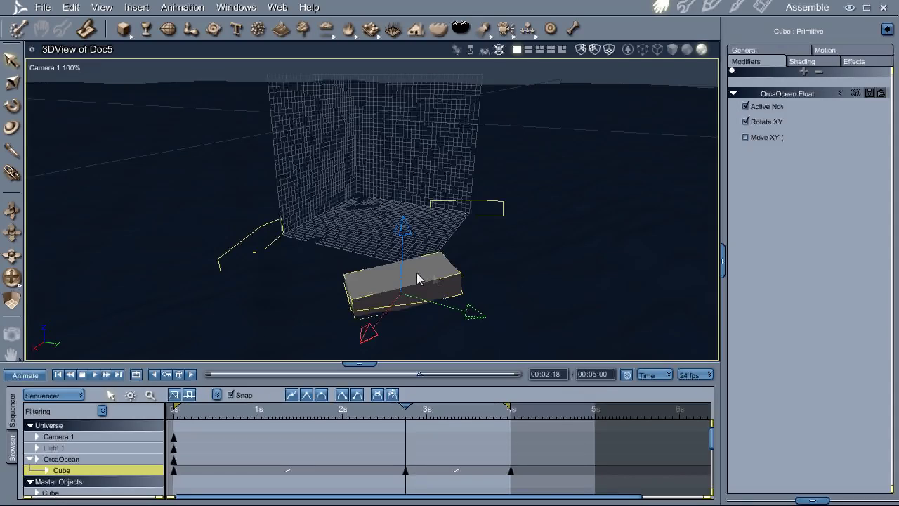
{"action": "left_click_drag", "start_coordinate": [422, 283], "coordinate": [528, 256]}
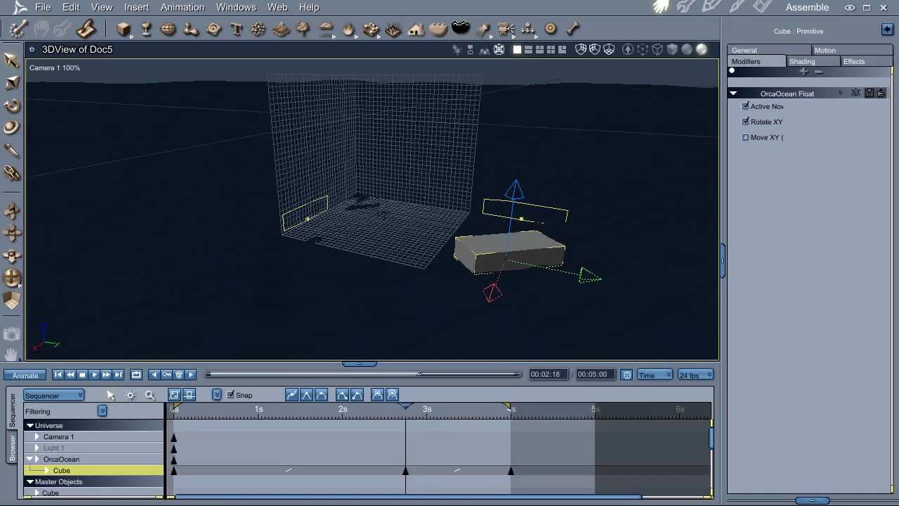
- Reselect the cube and stretch it taller with its Z scale handle
{"action": "left_click", "coordinate": [571, 73]}
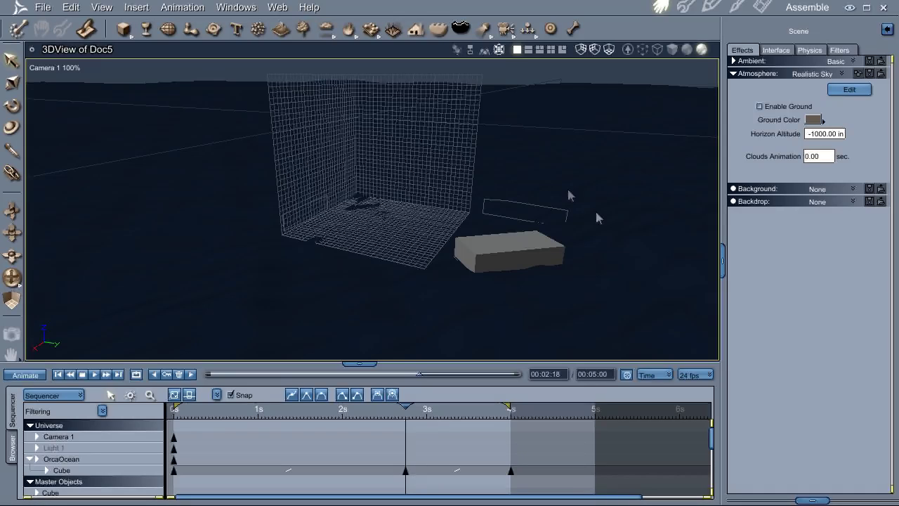
{"action": "left_click", "coordinate": [519, 247]}
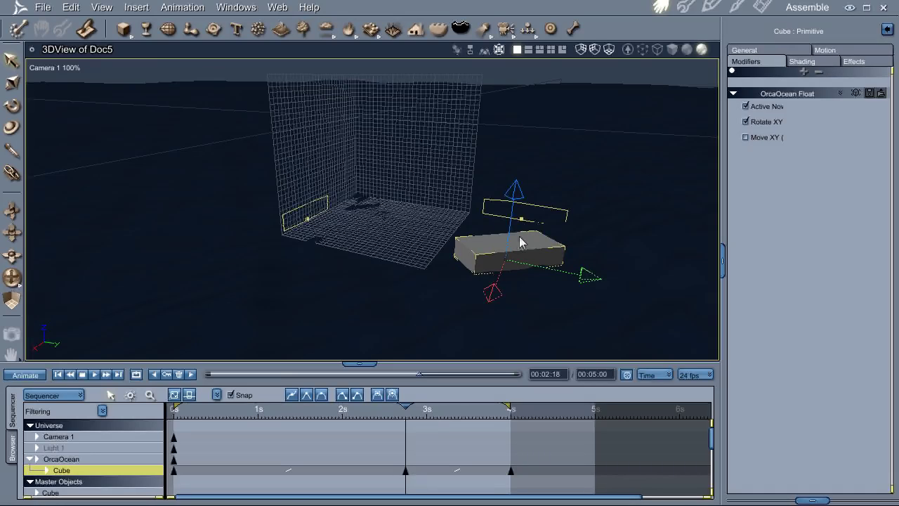
{"action": "left_click_drag", "start_coordinate": [518, 175], "coordinate": [520, 145]}
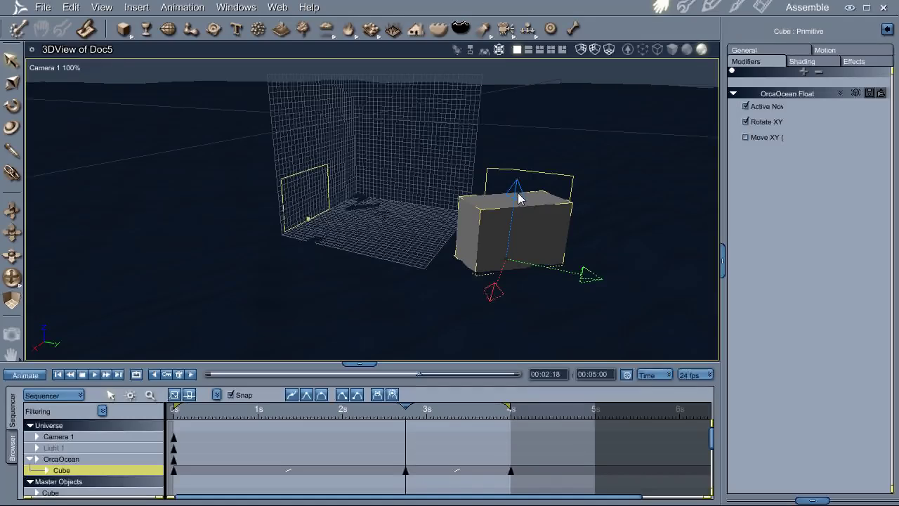
{"action": "mouse_move", "coordinate": [518, 195]}
{"action": "left_mouse_down"}
{"action": "mouse_move", "coordinate": [518, 178]}
{"action": "mouse_move", "coordinate": [518, 210]}
{"action": "mouse_move", "coordinate": [517, 177]}
{"action": "mouse_move", "coordinate": [526, 181]}
{"action": "mouse_move", "coordinate": [521, 193]}
{"action": "left_mouse_up"}
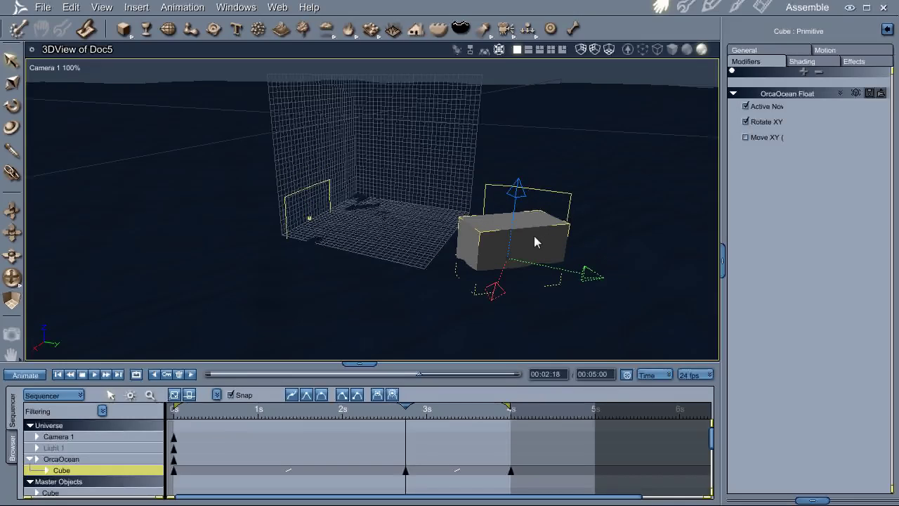
- In the cube's shader editor, set Color to Wet Shader with OrcaOcean as the water object
{"action": "left_click", "coordinate": [800, 62]}
{"action": "left_click", "coordinate": [834, 104]}
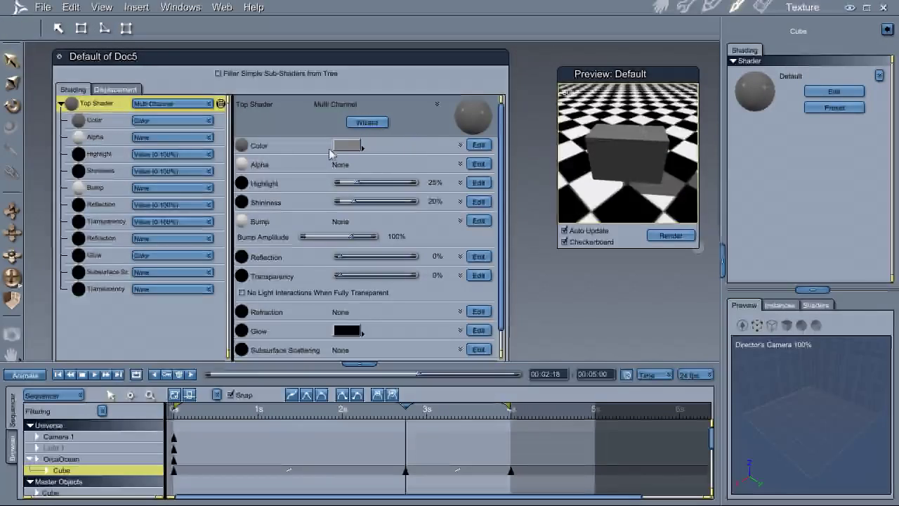
{"action": "left_click", "coordinate": [149, 122]}
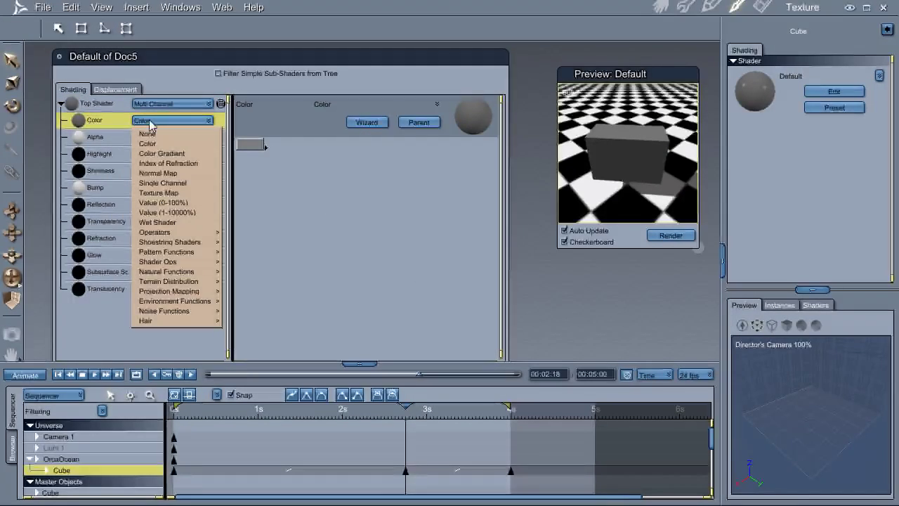
{"action": "left_click", "coordinate": [157, 224]}
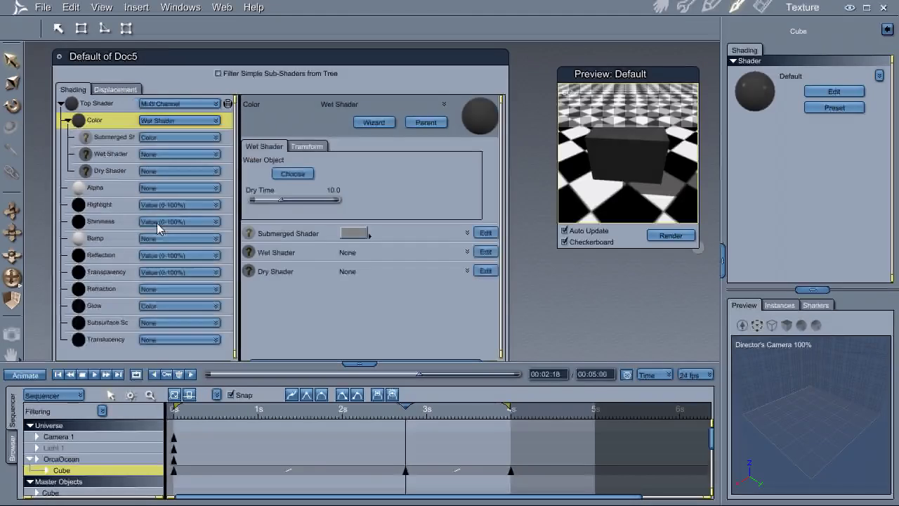
{"action": "left_click", "coordinate": [291, 175]}
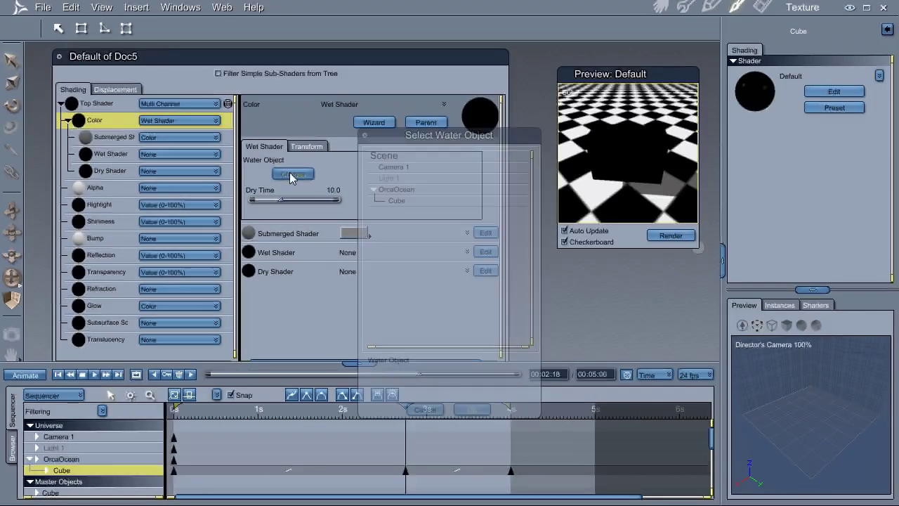
{"action": "left_click", "coordinate": [409, 188]}
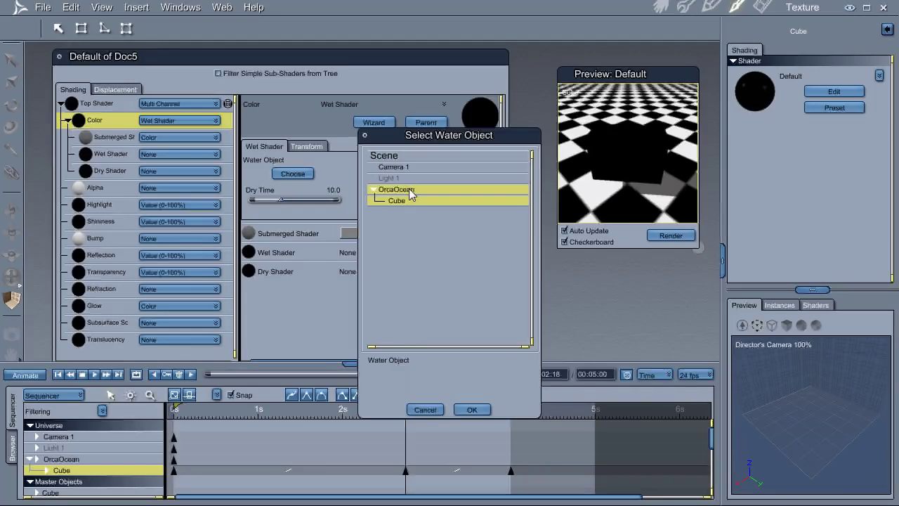
{"action": "left_click", "coordinate": [470, 409]}
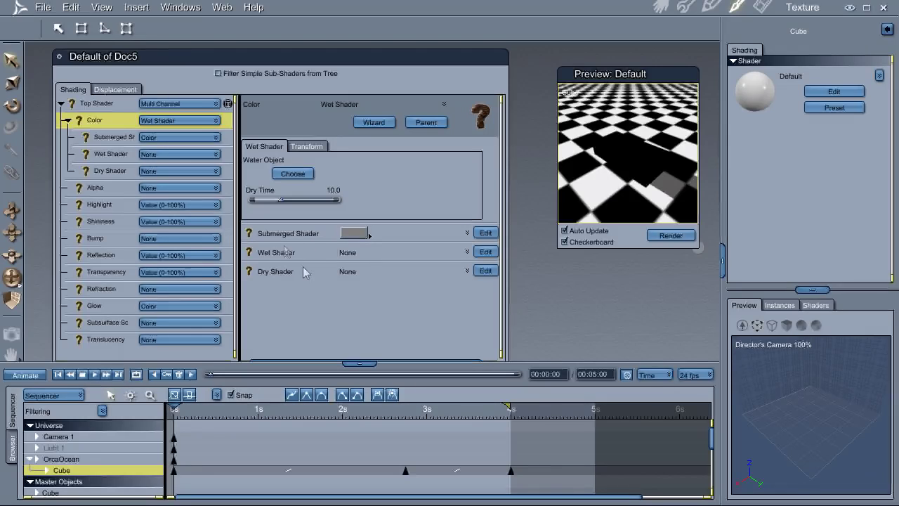
- Set the wet shader's Submerged Shader colour to red
{"action": "left_click", "coordinate": [354, 233]}
{"action": "left_click_drag", "start_coordinate": [631, 347], "coordinate": [621, 326]}
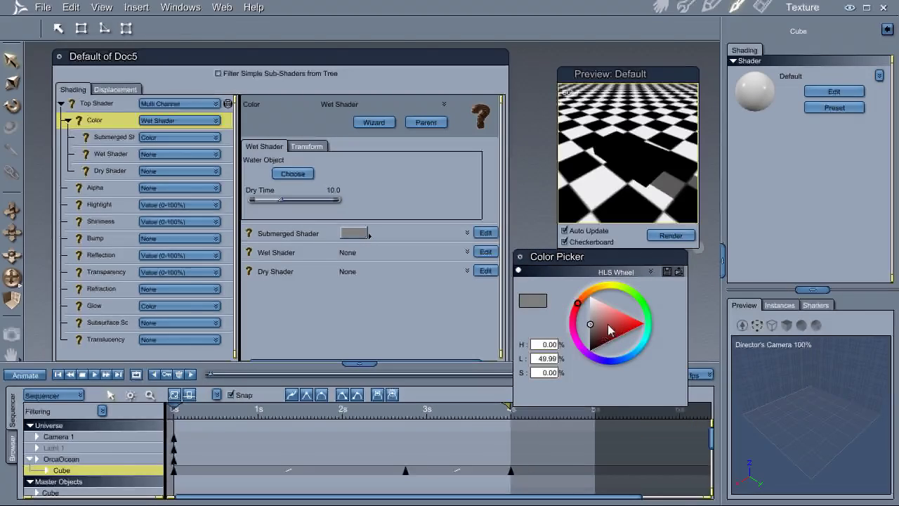
{"action": "left_click", "coordinate": [643, 323]}
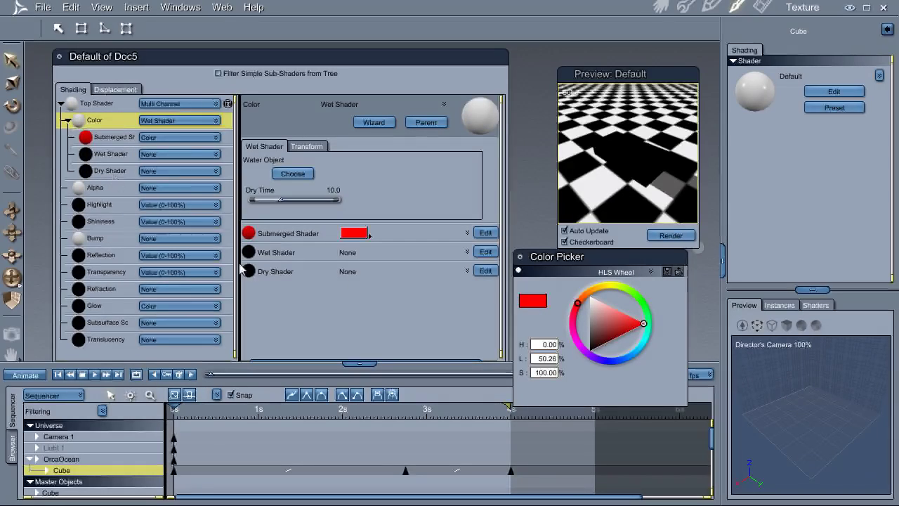
- Make the Dry Shader a green Color, then close the editor and return to the Assemble room
{"action": "left_click", "coordinate": [105, 170]}
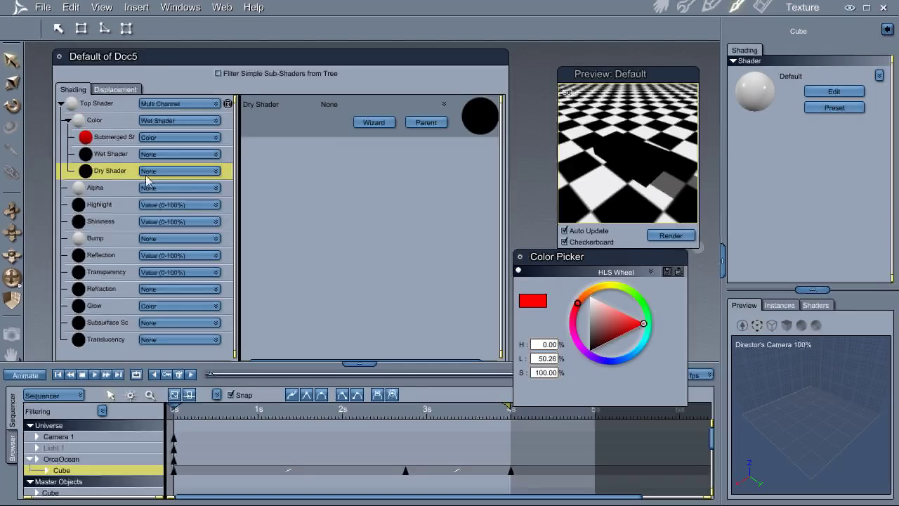
{"action": "left_click", "coordinate": [188, 171]}
{"action": "left_click", "coordinate": [176, 191]}
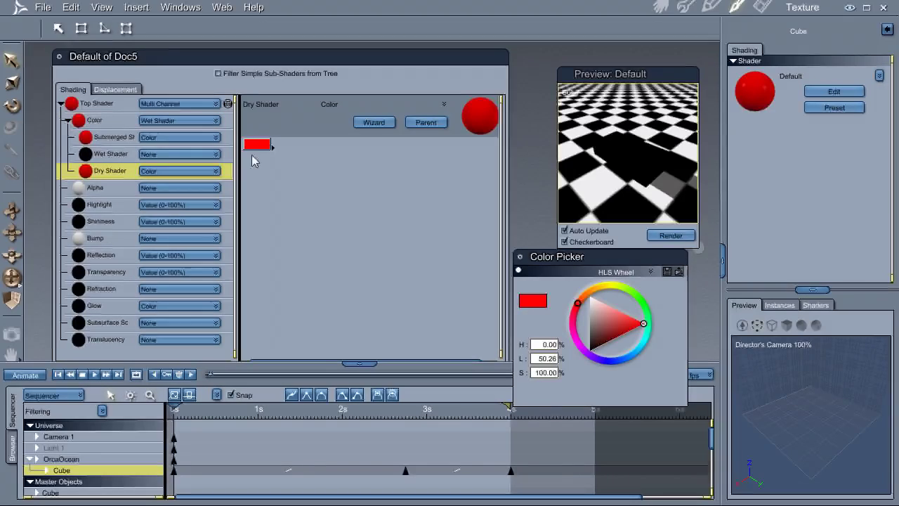
{"action": "left_click", "coordinate": [644, 301]}
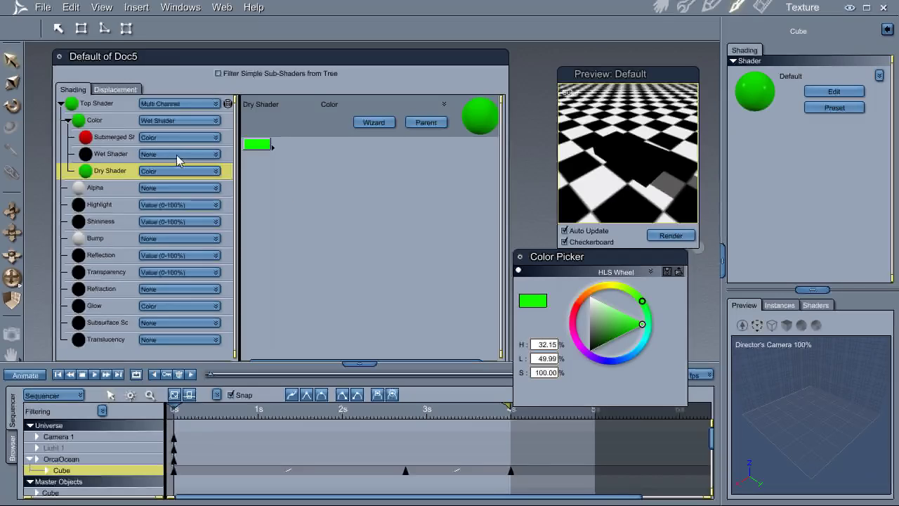
{"action": "left_click", "coordinate": [62, 57]}
{"action": "left_click", "coordinate": [661, 7]}
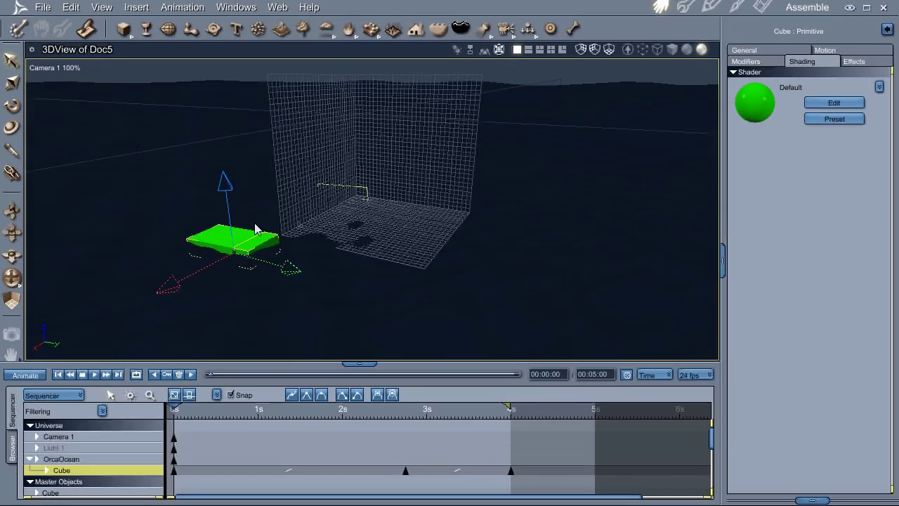
- Spot-render the region around the cube to preview the water
{"action": "left_click_drag", "start_coordinate": [120, 185], "coordinate": [369, 303]}
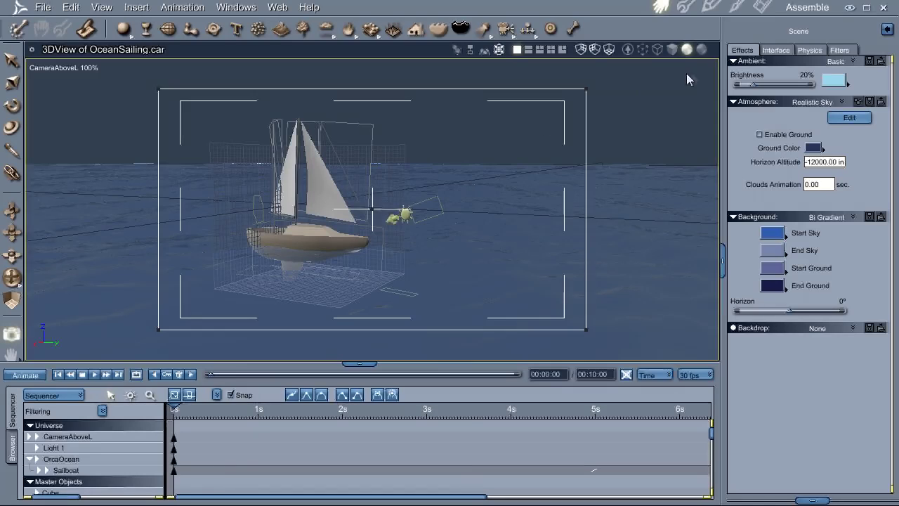
- Spot-render most of the 3D view to preview the sailboat on the rippled ocean
{"action": "left_click_drag", "start_coordinate": [647, 120], "coordinate": [68, 349]}
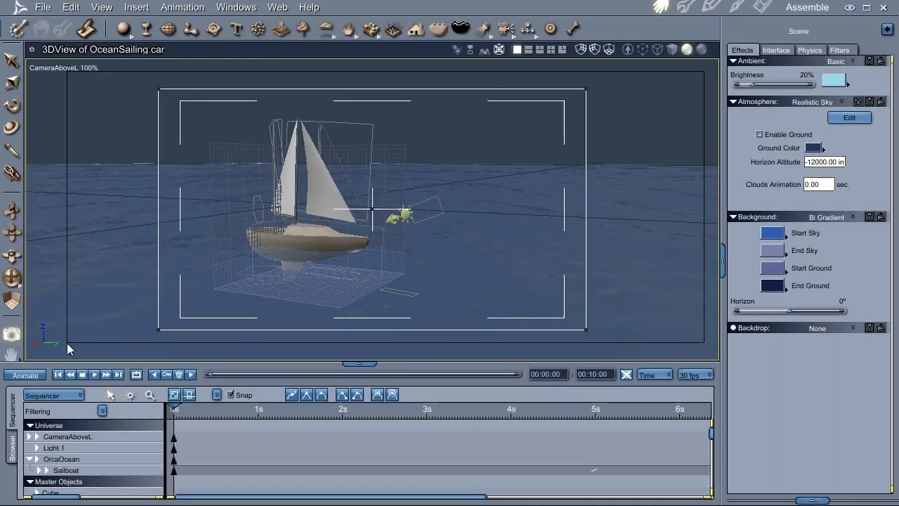